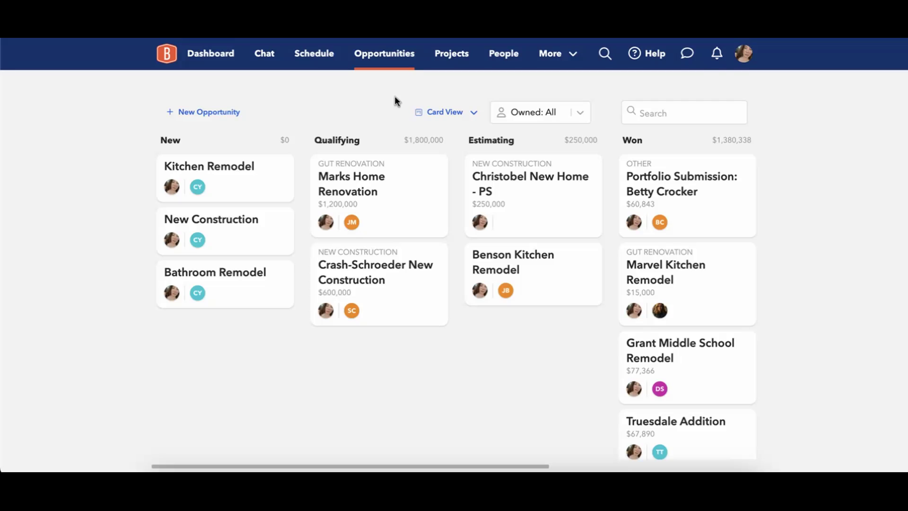
Open the estimate of the $600,000 new construction opportunity in the Qualifying stage and check its stage choices
click(347, 254)
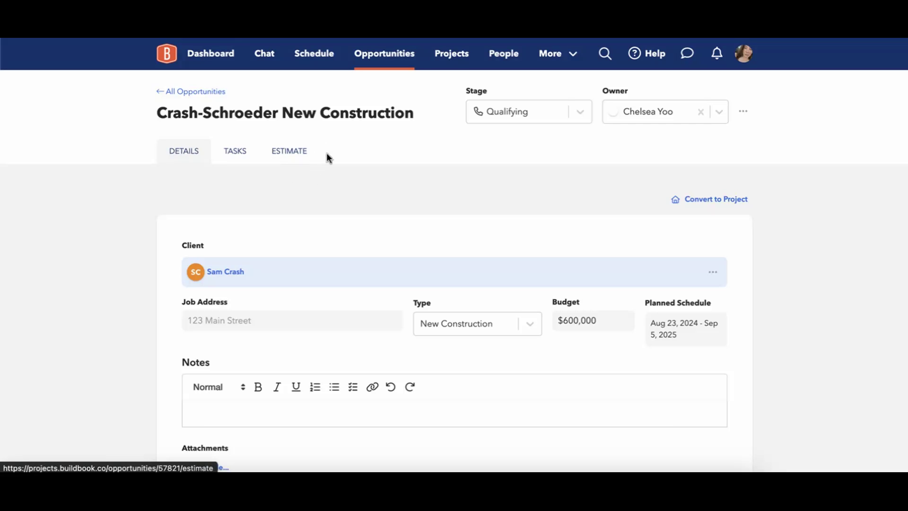
click(291, 155)
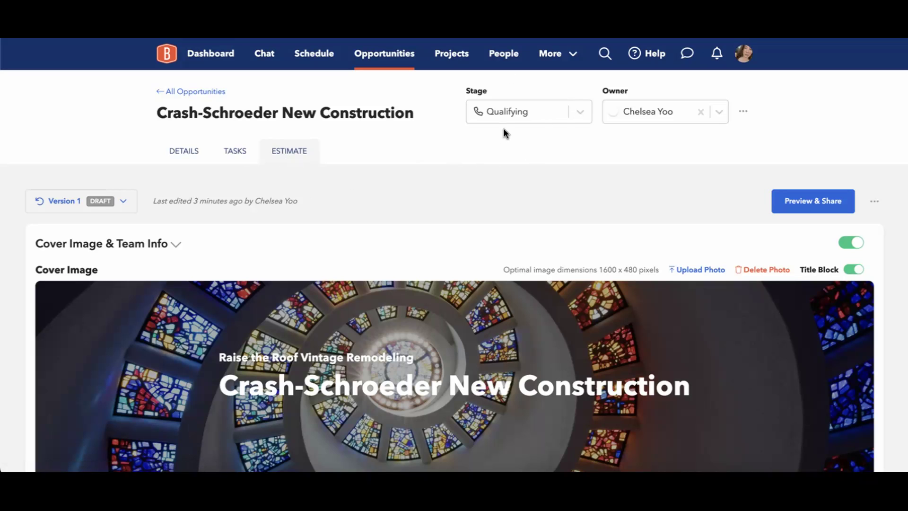
click(578, 113)
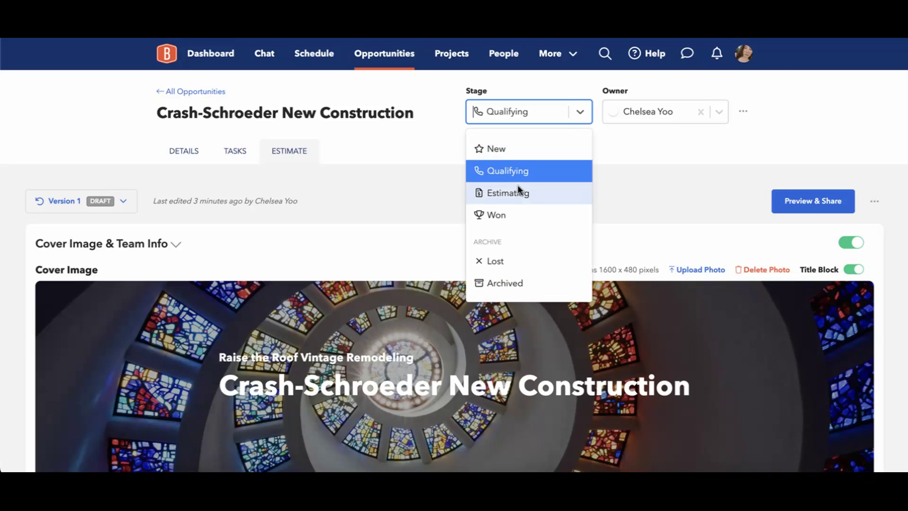
click(410, 178)
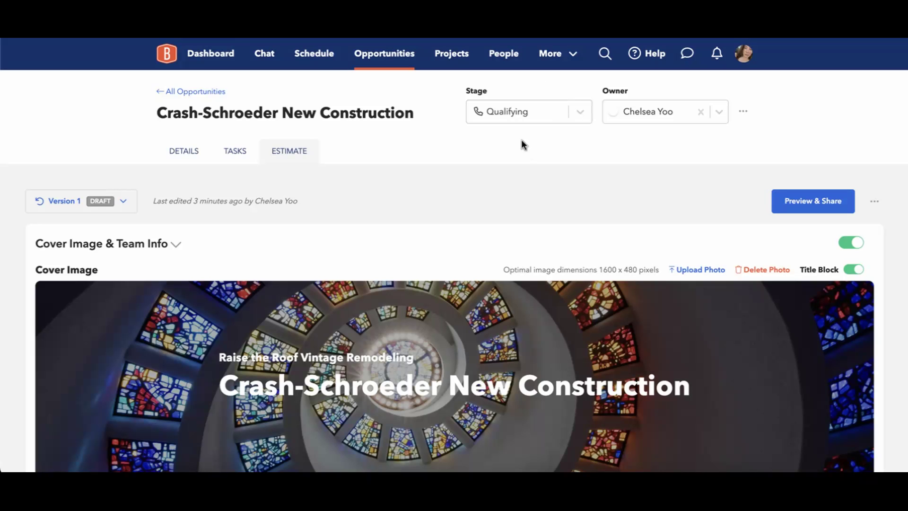
Collapse the Cover Image & Team Info section and look through the opportunity's stage choices again
scroll(484, 206, down, 2)
scroll(484, 206, up, 2)
click(179, 246)
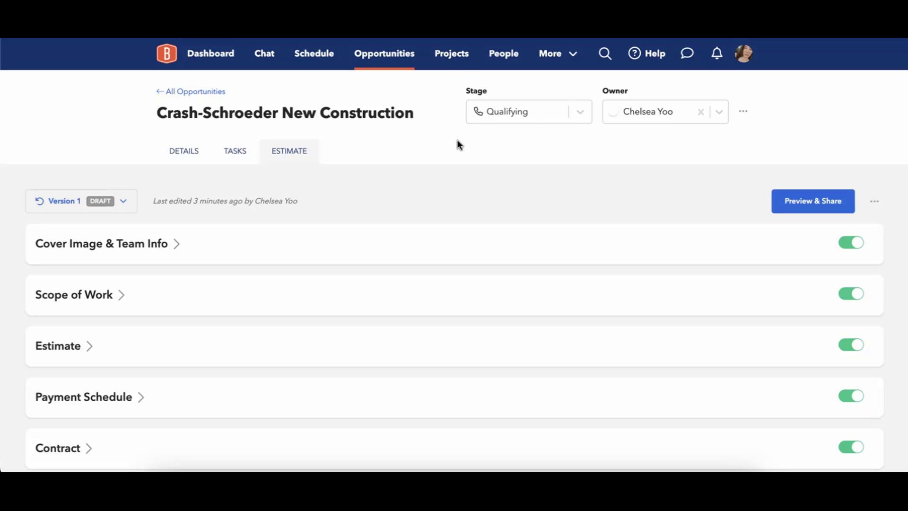
click(581, 111)
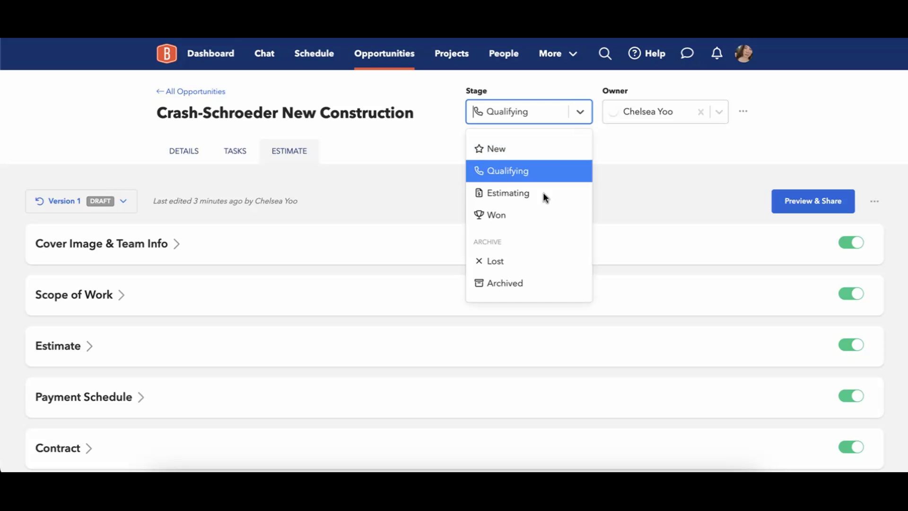
click(609, 178)
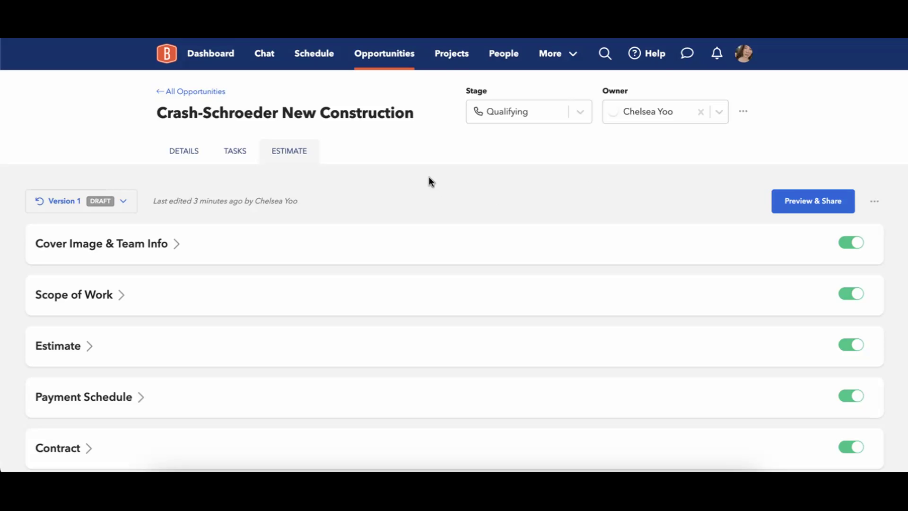
Look over the estimate's collapsed sections and its activity history
scroll(428, 181, down, 10)
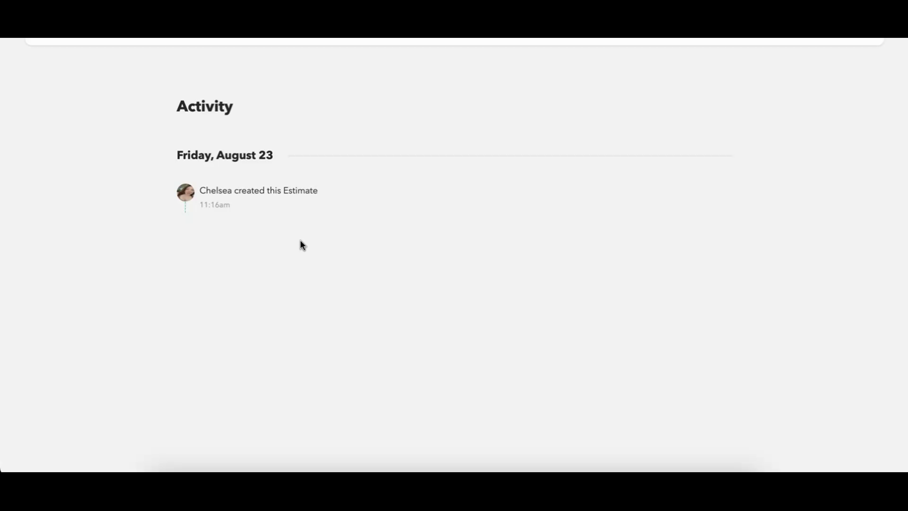
scroll(377, 217, up, 10)
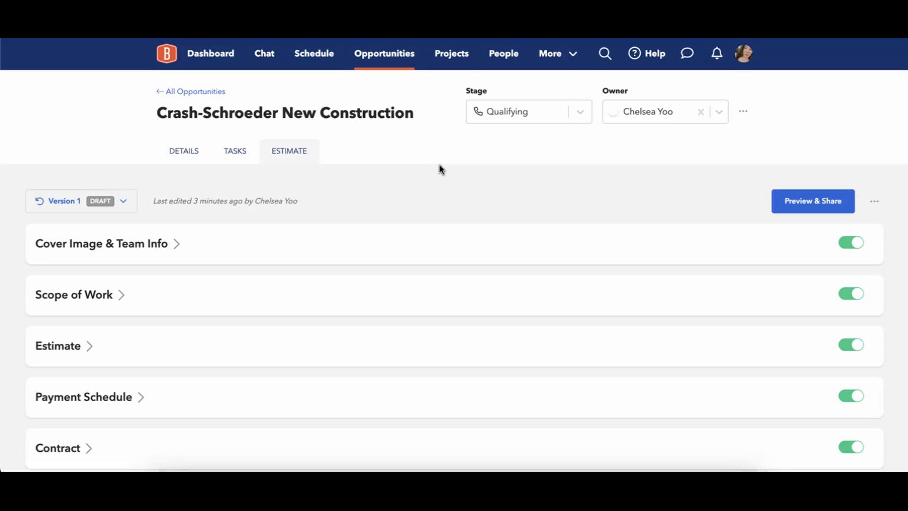
scroll(439, 166, down, 2)
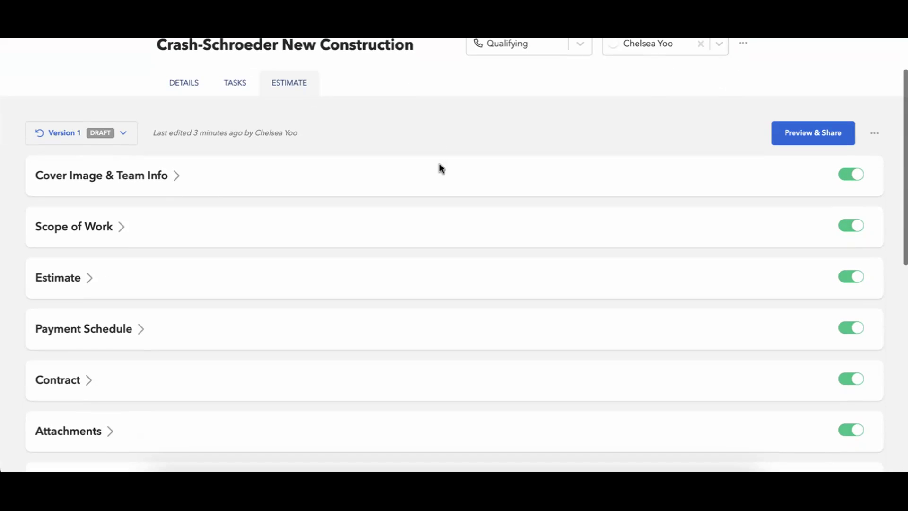
Make a new version of the estimate from Version 1
click(104, 130)
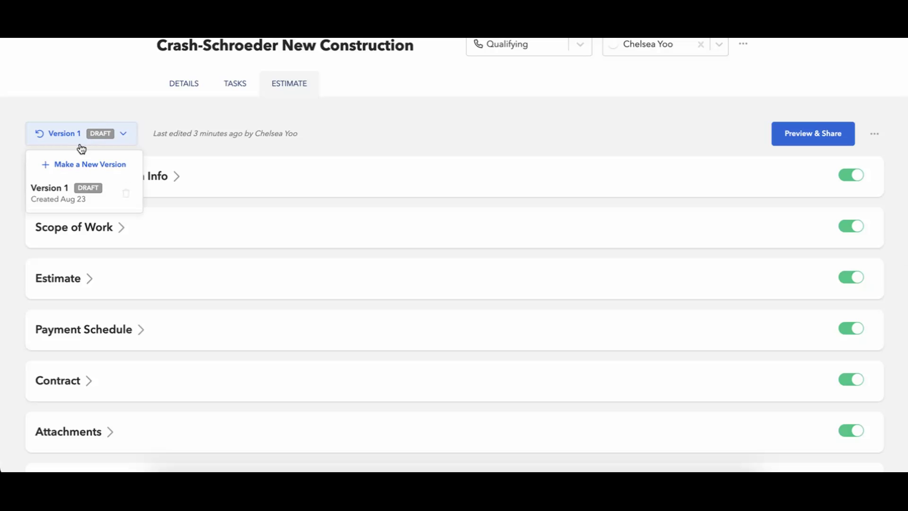
click(453, 131)
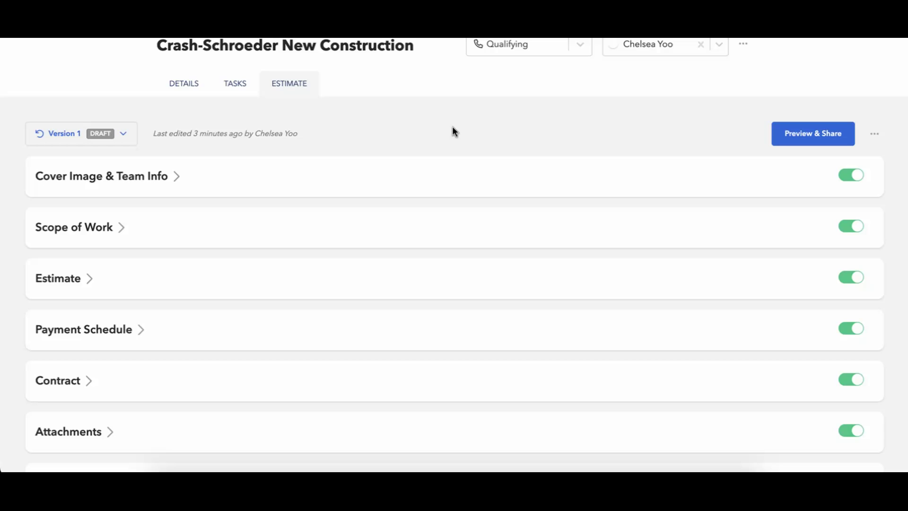
click(118, 131)
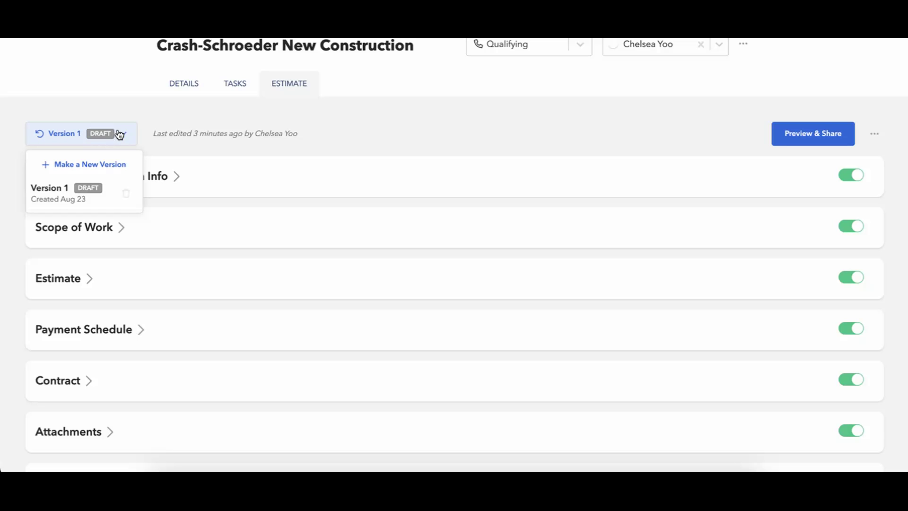
click(71, 166)
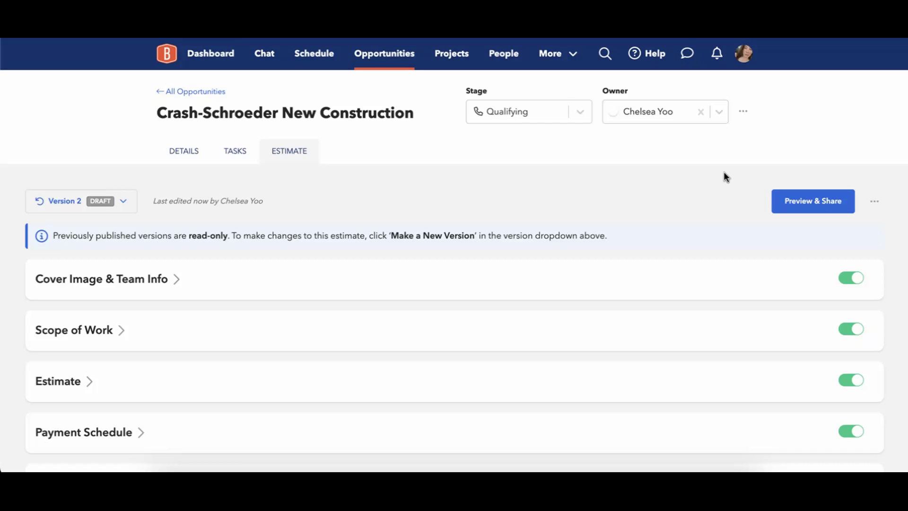
Switch the estimate to Version 1, view the client preview and return to editing
click(115, 208)
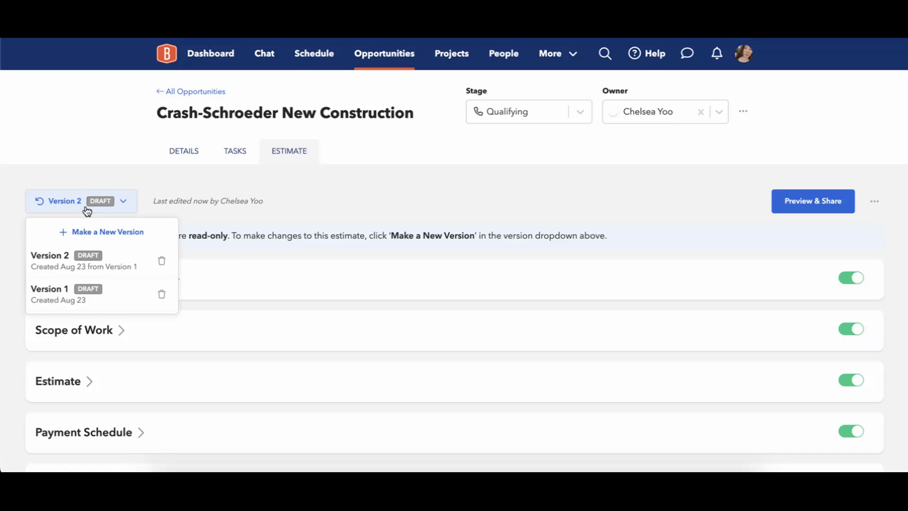
click(85, 288)
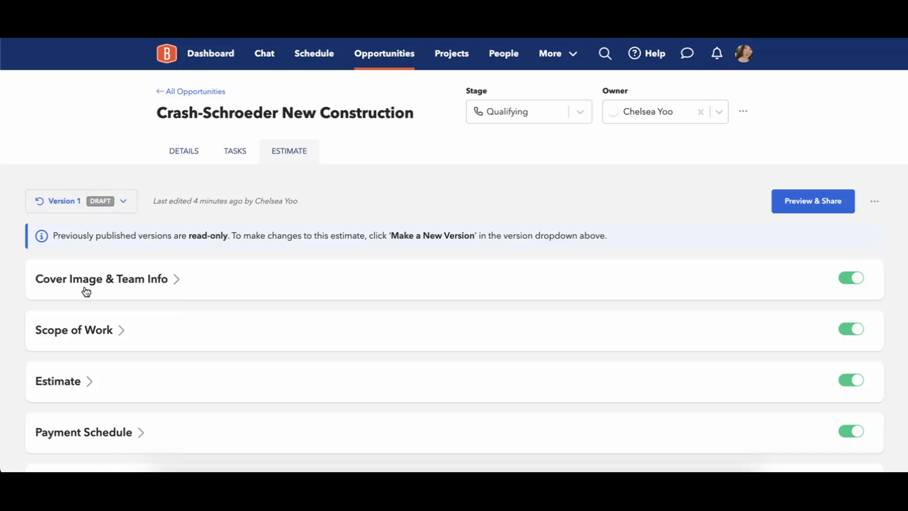
click(794, 209)
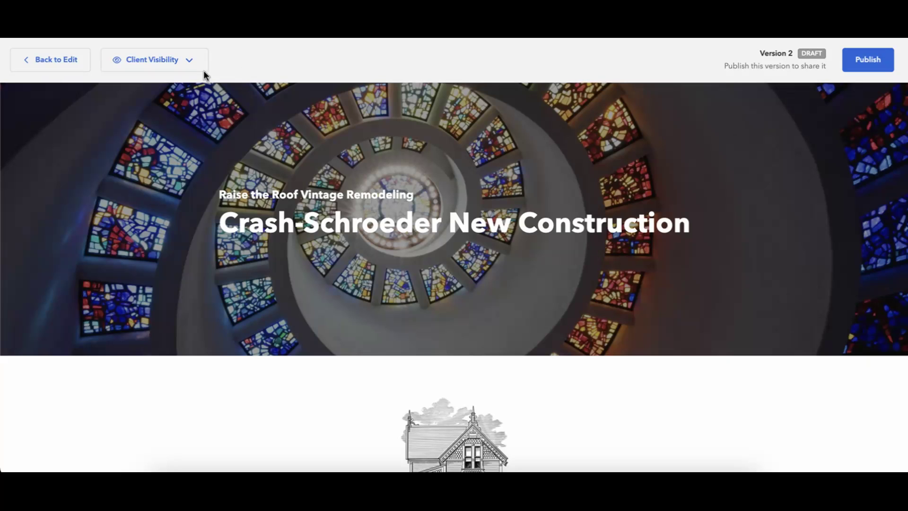
click(53, 62)
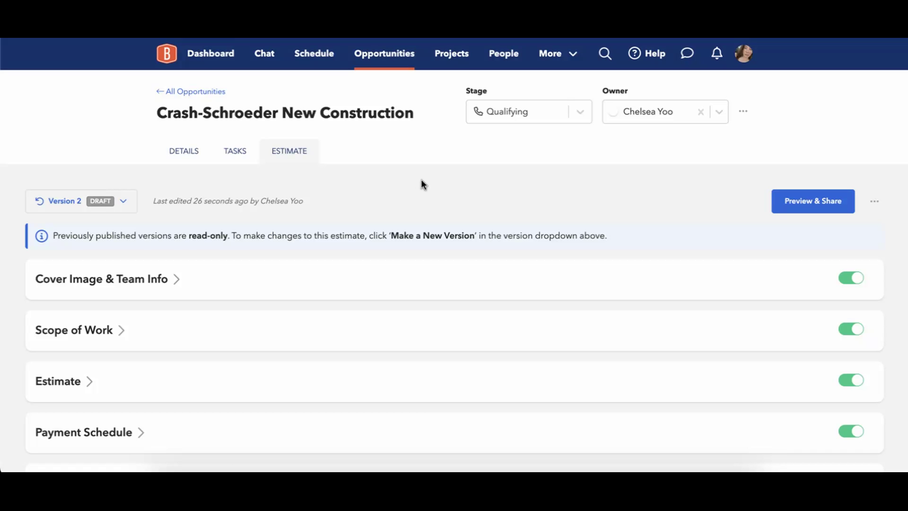
Delete Version 2 of the estimate
click(122, 200)
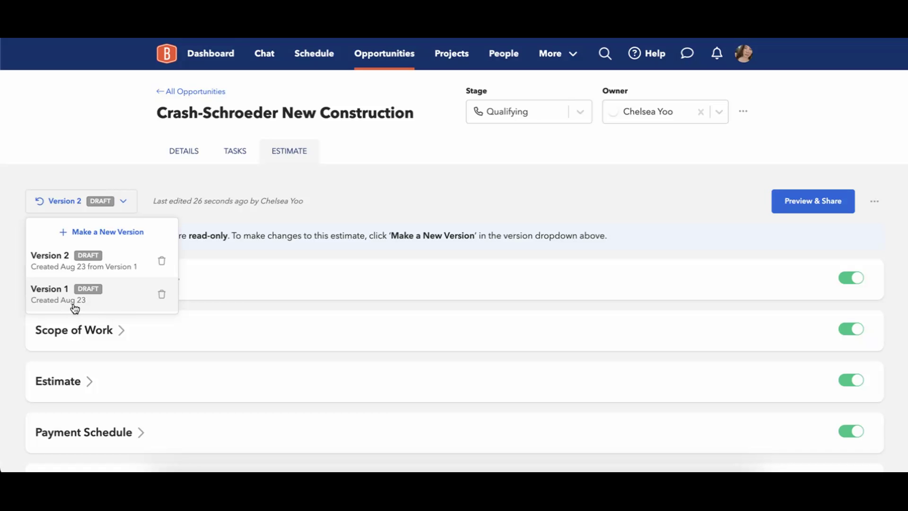
click(161, 264)
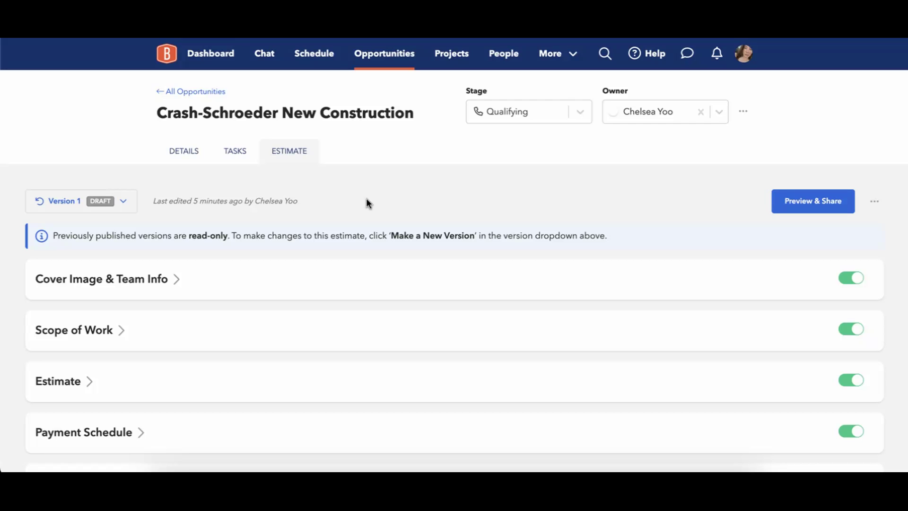
Check the additional actions offered for the estimate, such as Convert to Project, without running any
scroll(404, 188, down, 2)
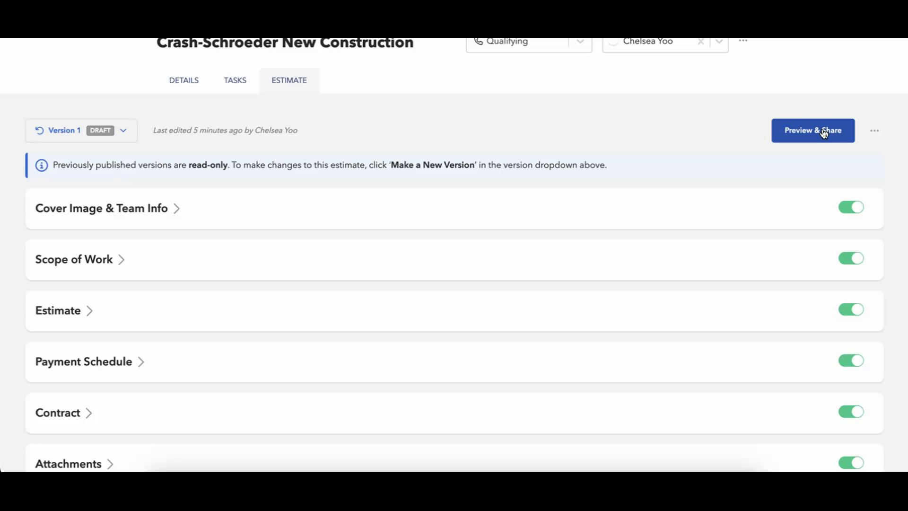
click(876, 134)
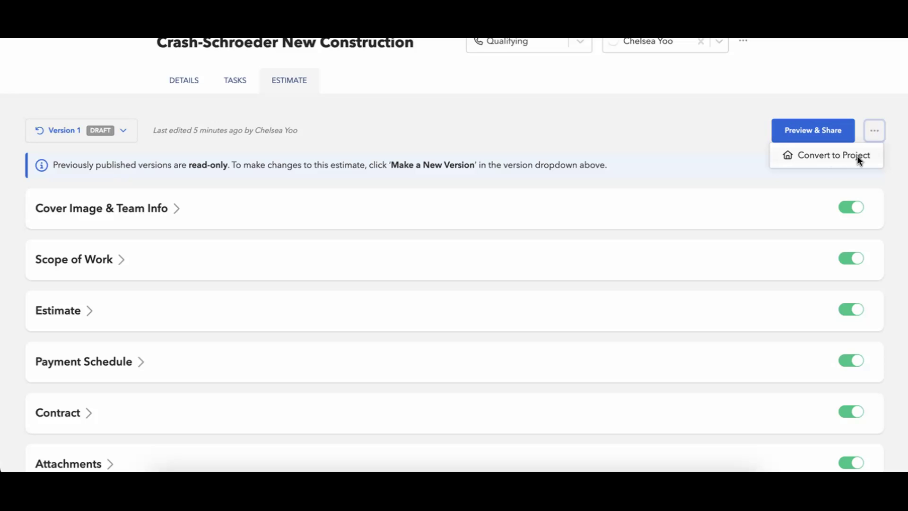
click(465, 126)
scroll(464, 125, up, 2)
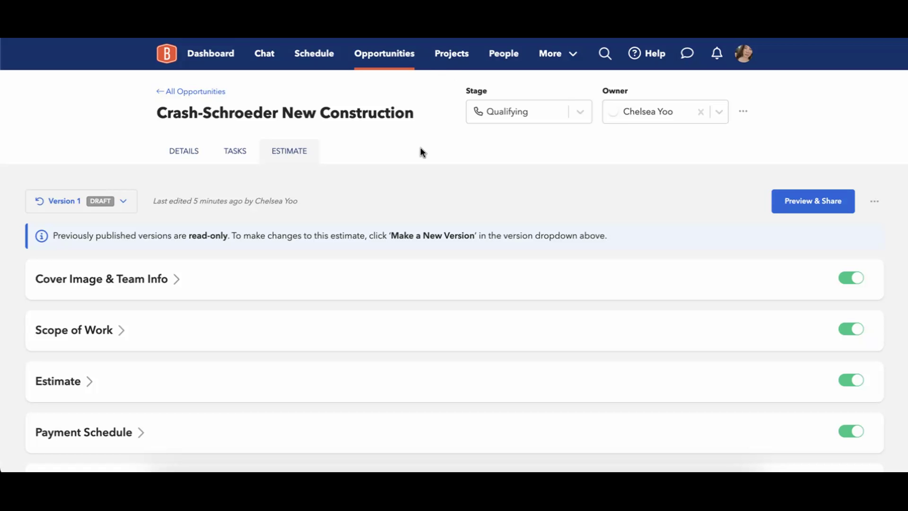
Turn the Cover Image & Team Info section off and back on
scroll(399, 137, down, 4)
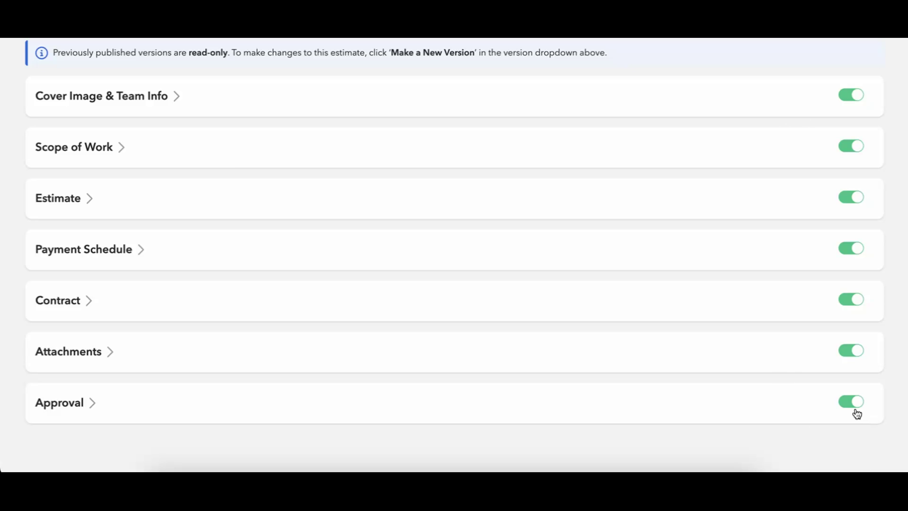
click(851, 99)
click(858, 98)
Review the contents of the Cover Image & Team Info and Scope of Work sections, collapsing each one again
click(176, 101)
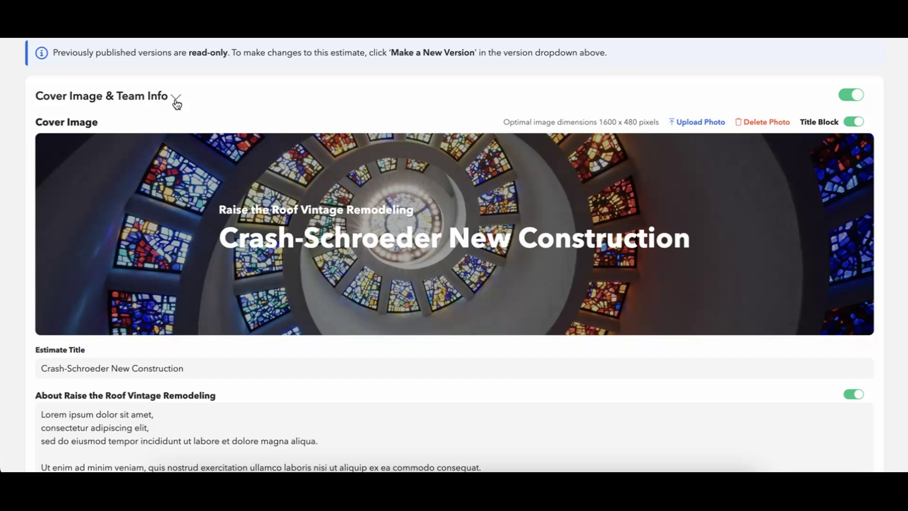
click(176, 101)
click(121, 150)
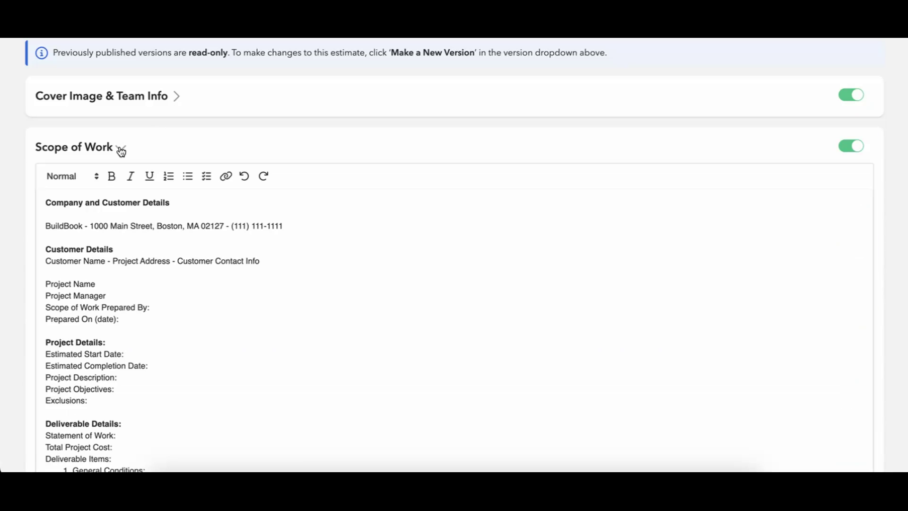
click(121, 149)
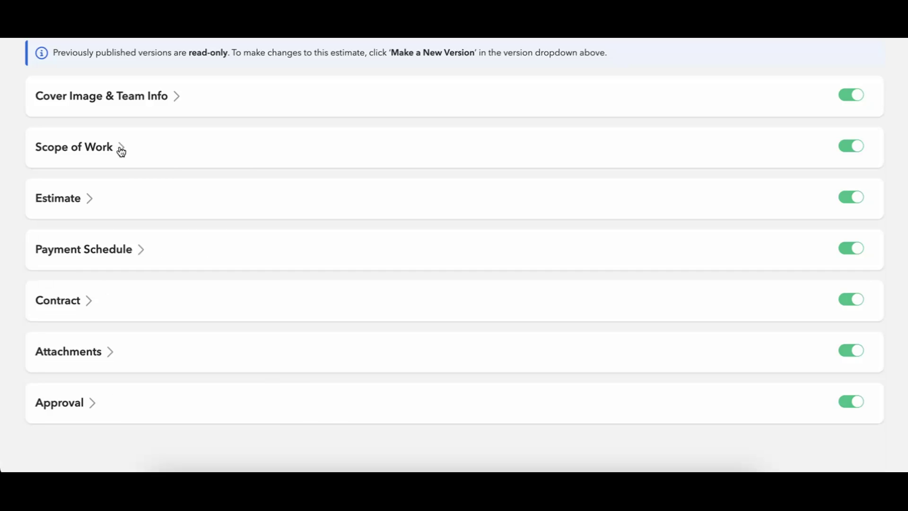
click(121, 149)
scroll(227, 313, down, 3)
scroll(227, 314, up, 2)
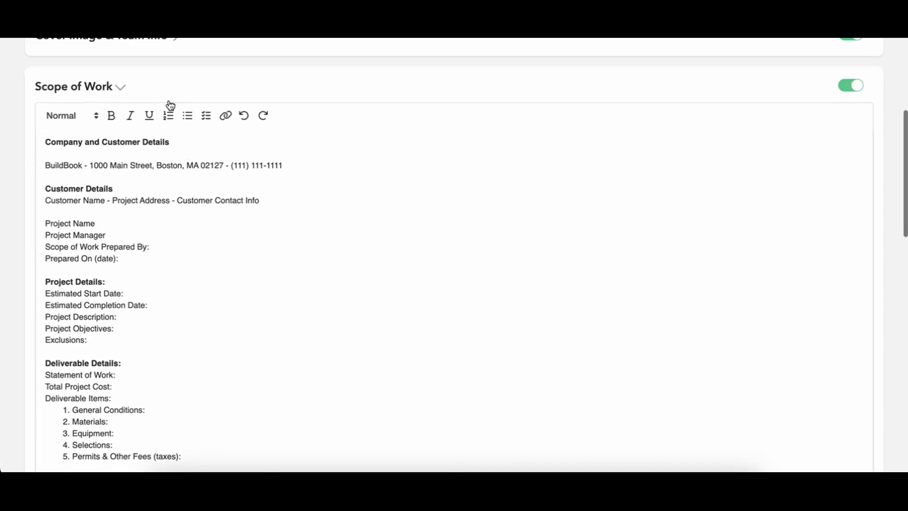
click(128, 93)
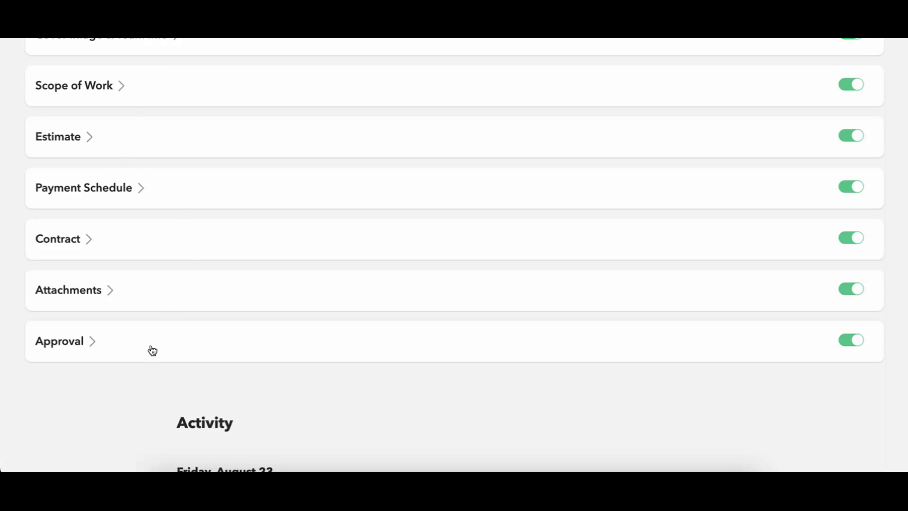
Expand Cover Image & Team Info, add "Proposal for" before the estimate title and turn off the cover image's title block
scroll(150, 349, up, 3)
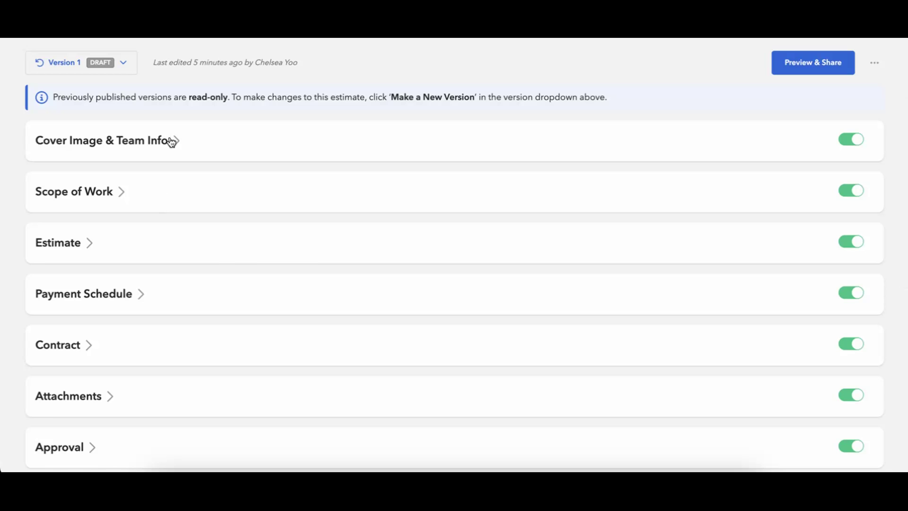
click(171, 141)
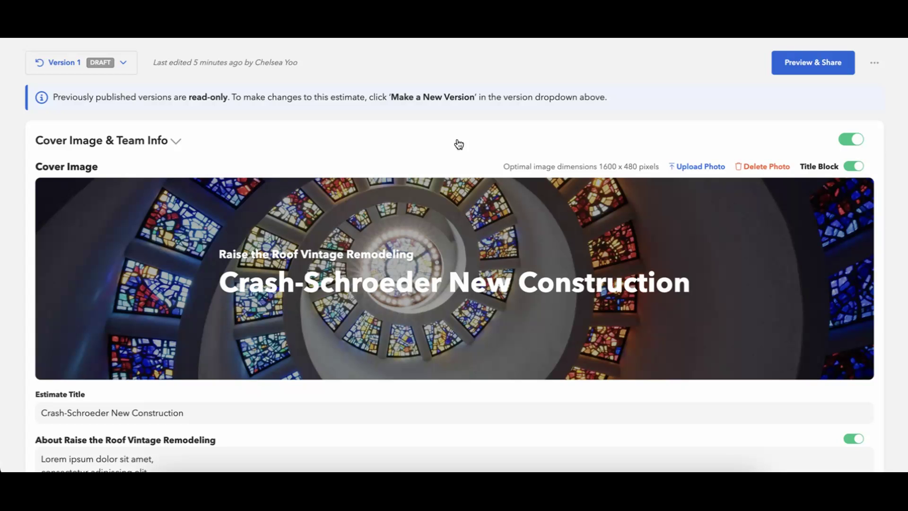
scroll(458, 143, down, 2)
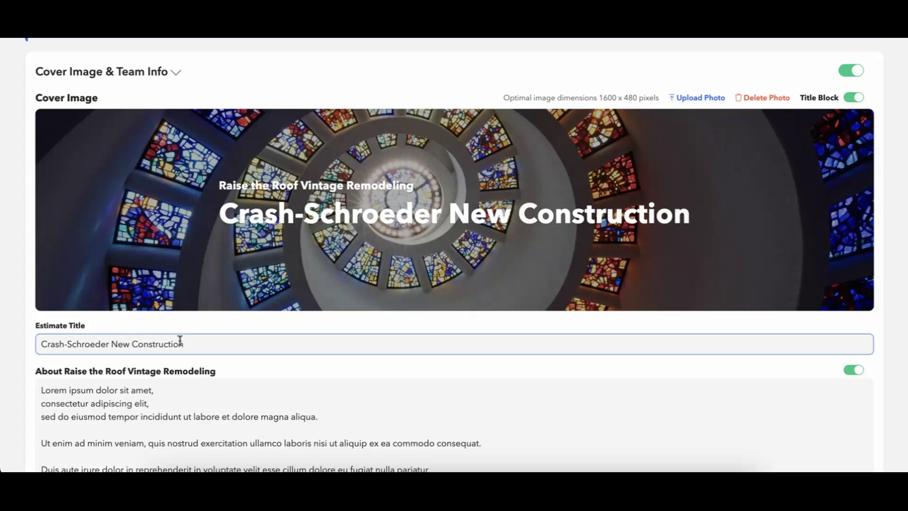
click(42, 344)
text(Proposal fo)
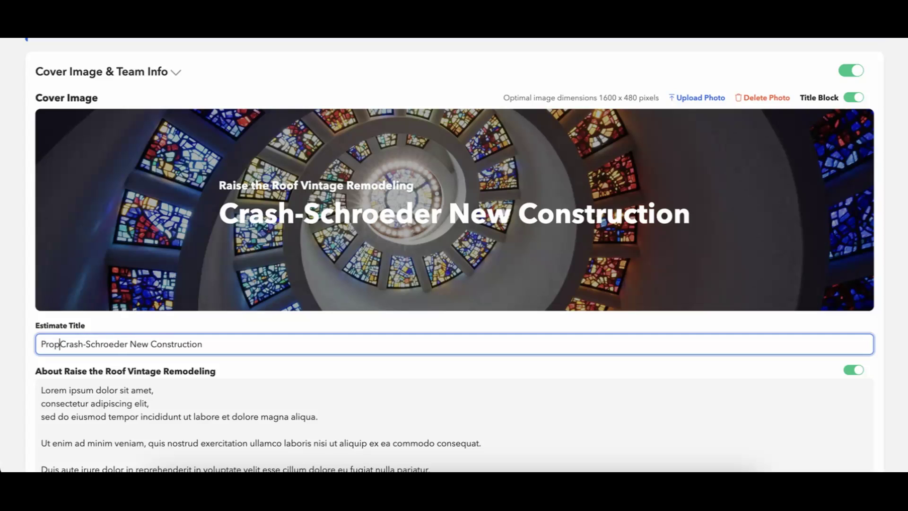
text(r)
click(196, 320)
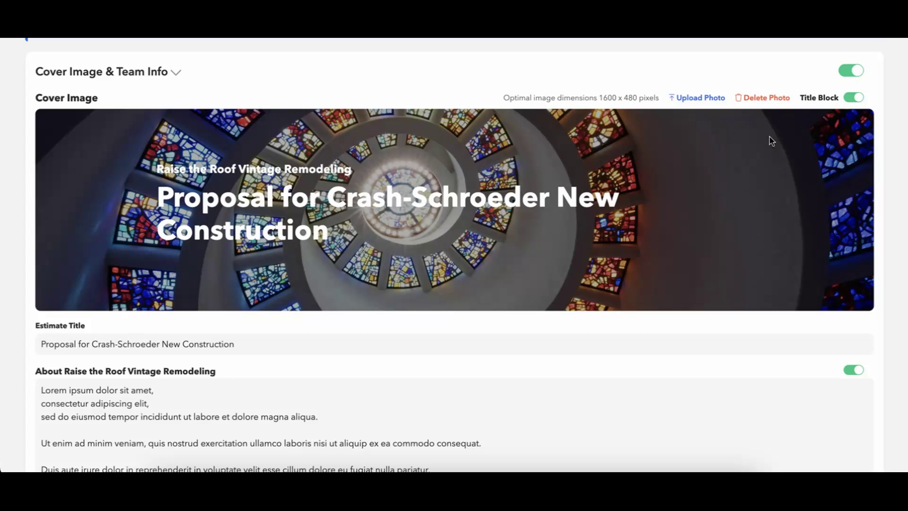
click(850, 100)
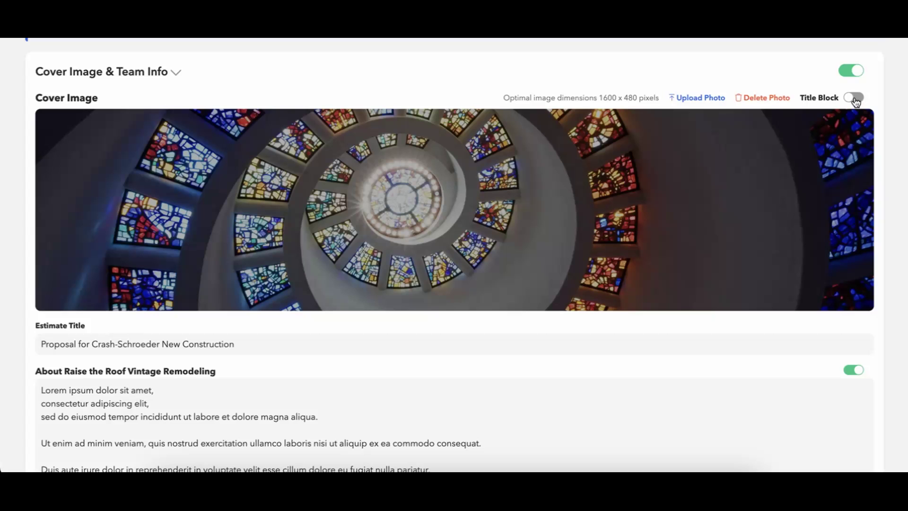
Turn the cover image's title block back on, check the company description and team members, and collapse Cover Image & Team Info
click(855, 100)
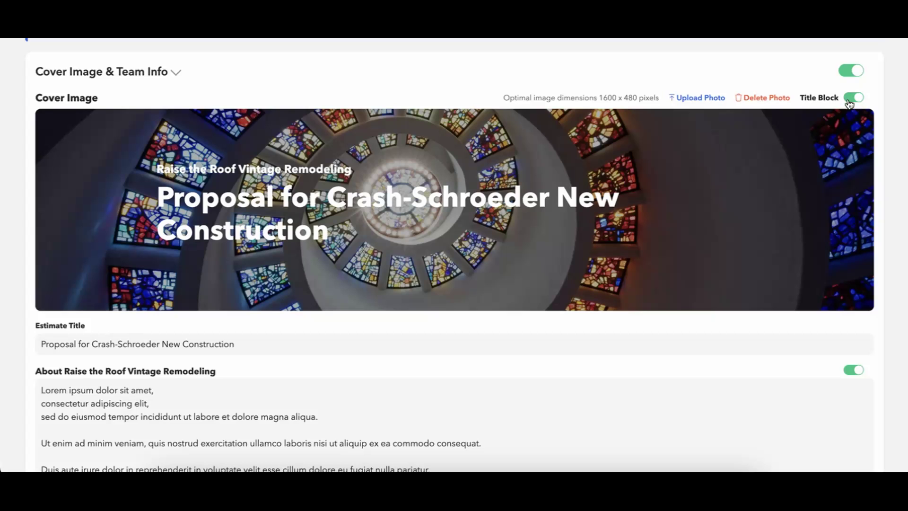
scroll(429, 369, down, 6)
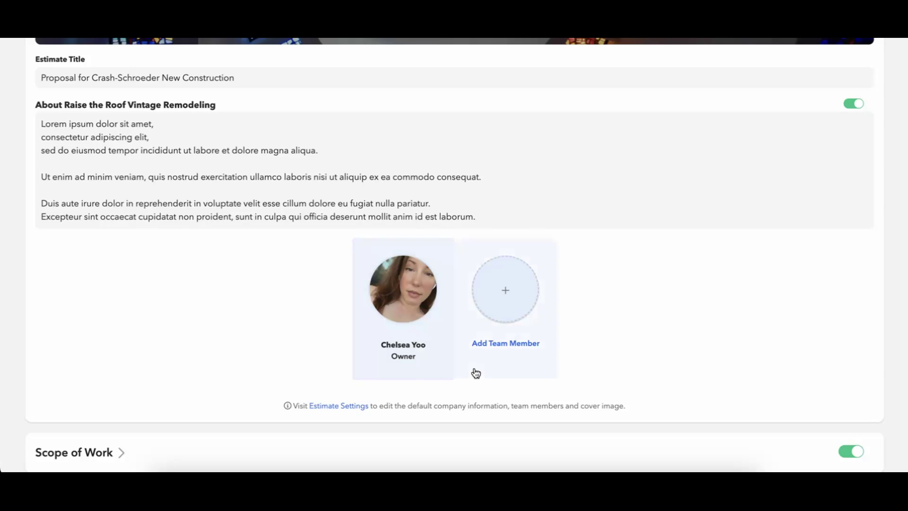
scroll(262, 371, up, 5)
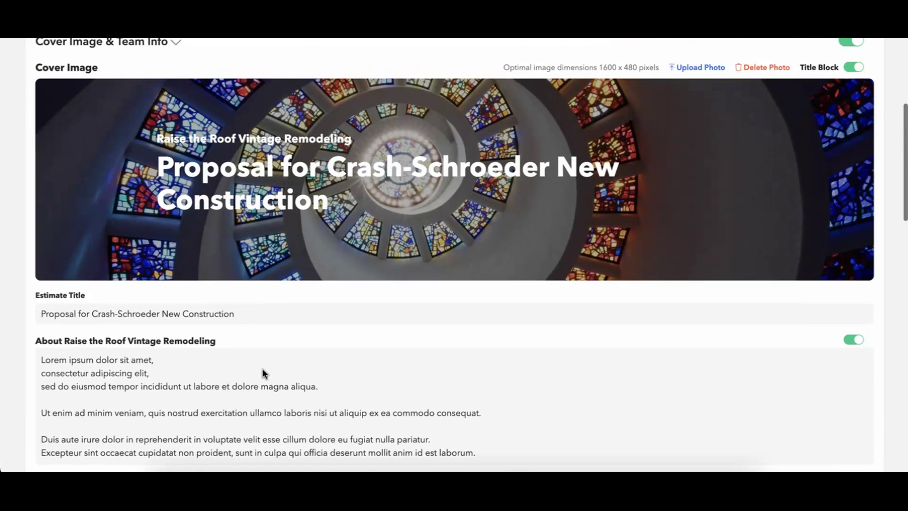
scroll(262, 374, up, 3)
click(176, 154)
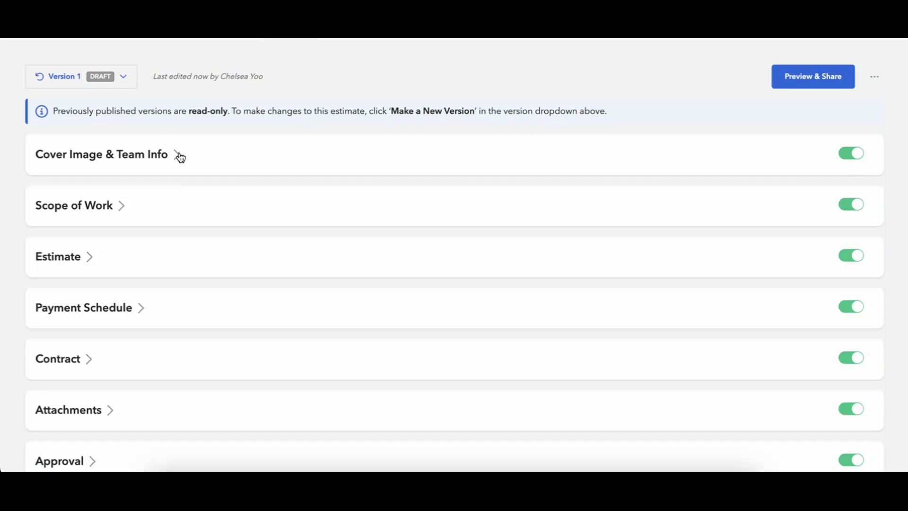
Examine the Scope of Work template text from customer details to payment details, leaving the section collapsed
click(124, 205)
scroll(22, 229, down, 3)
scroll(22, 230, down, 1)
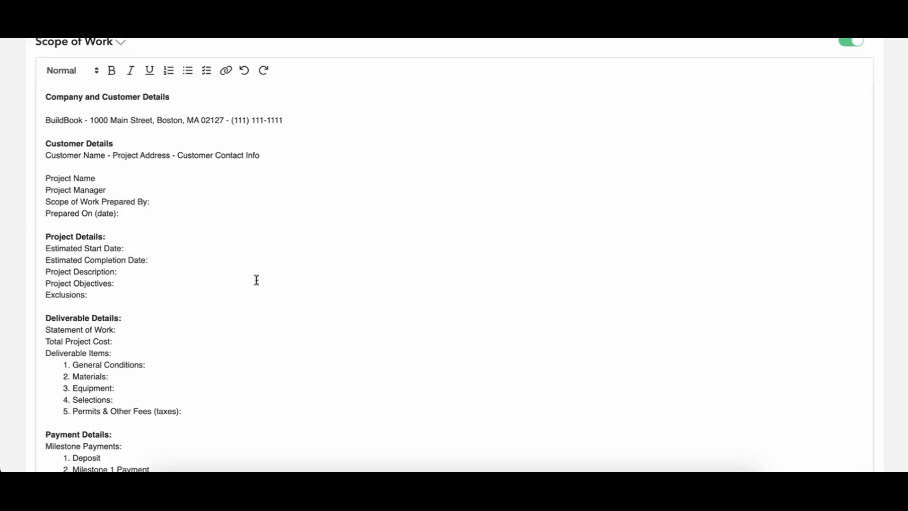
scroll(256, 279, down, 3)
scroll(257, 280, up, 5)
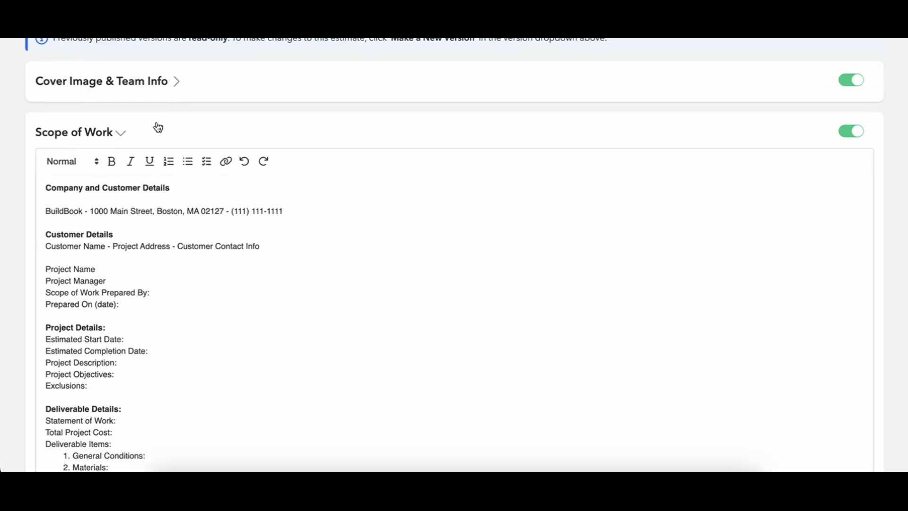
click(125, 133)
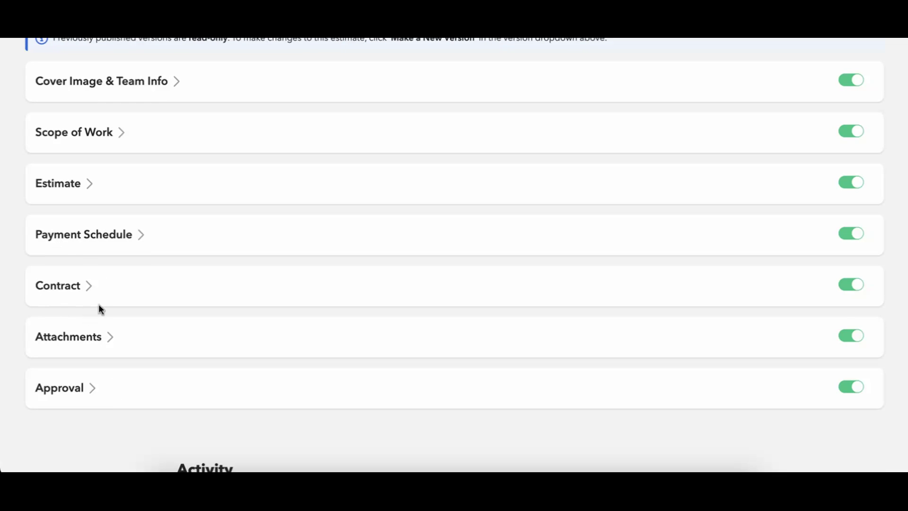
click(149, 131)
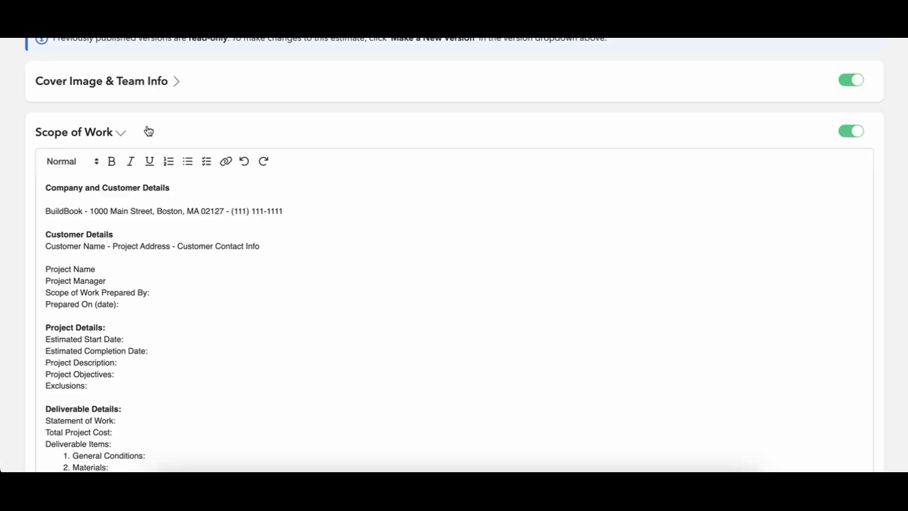
click(148, 130)
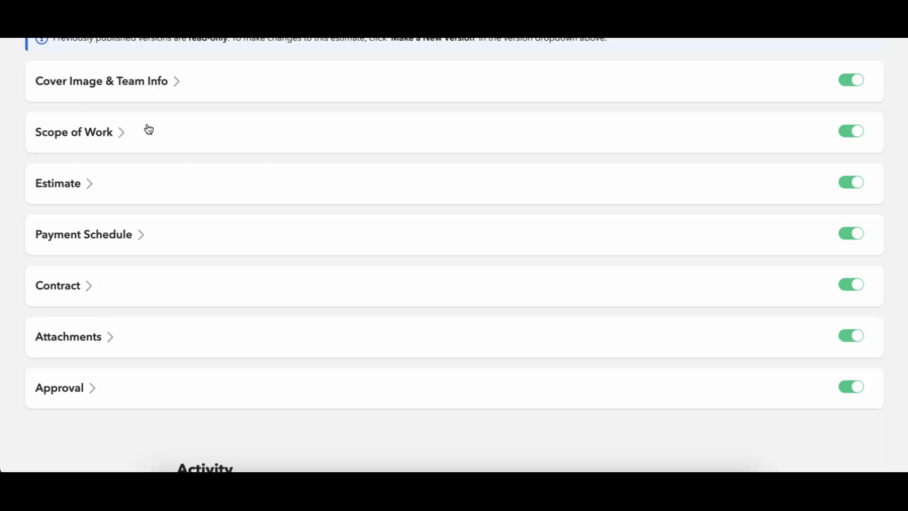
Expand the Contract section and read its construction contract text, then collapse both Scope of Work and Contract
click(75, 290)
scroll(14, 300, down, 5)
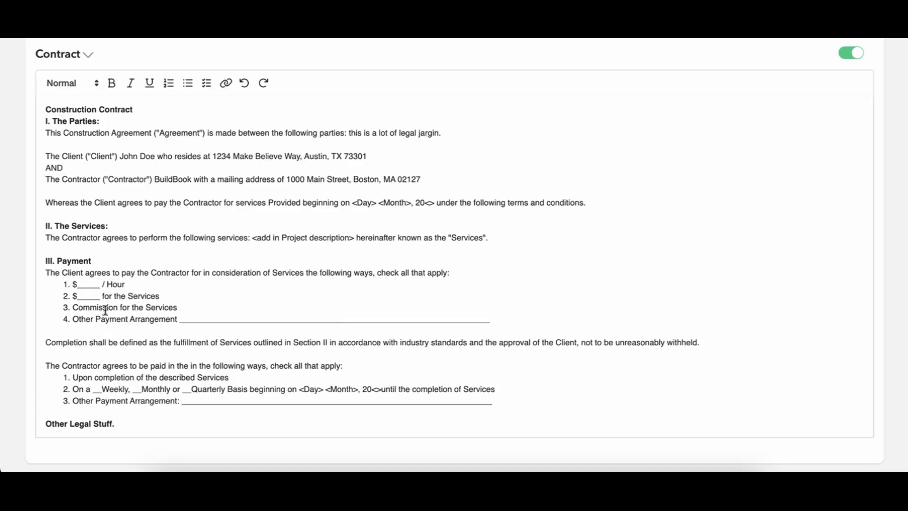
click(202, 316)
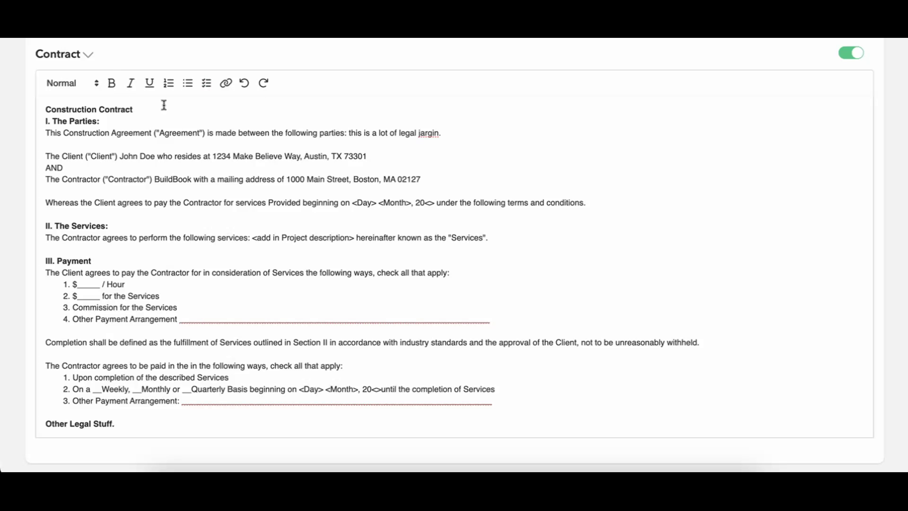
scroll(163, 104, up, 6)
click(93, 181)
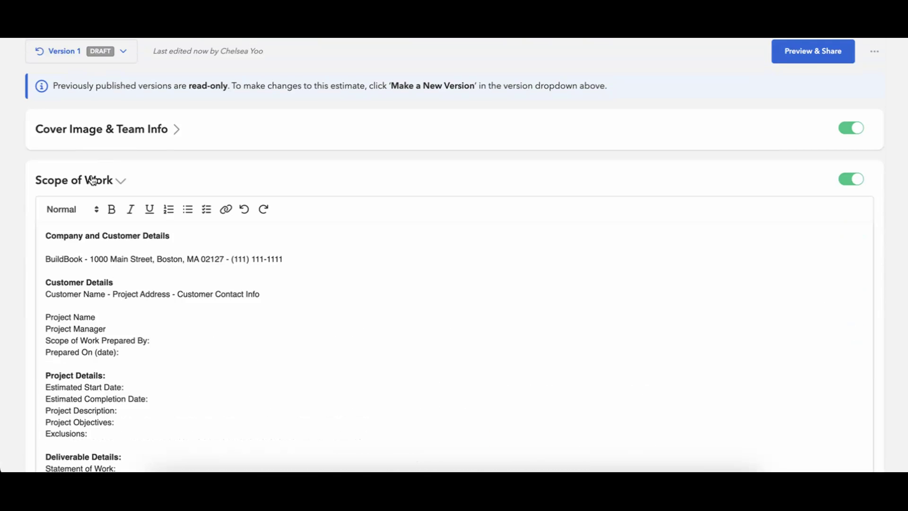
click(122, 181)
scroll(133, 263, down, 2)
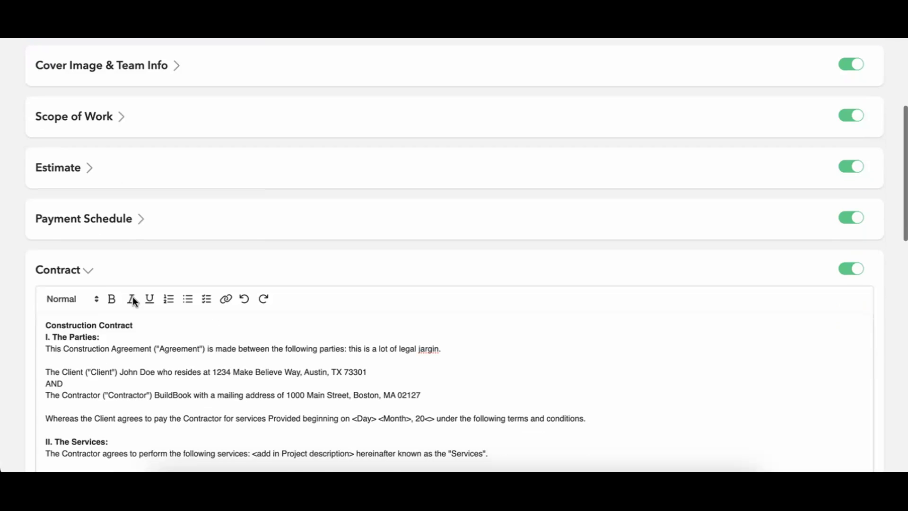
click(87, 267)
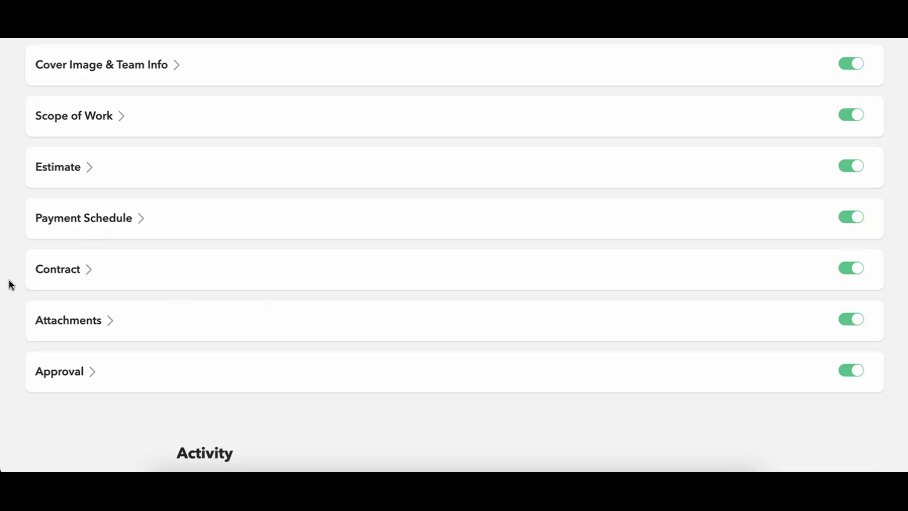
Reopen the Contract section to check its parties, services and payment clauses again, and collapse it
click(77, 267)
scroll(75, 265, down, 5)
scroll(73, 265, up, 1)
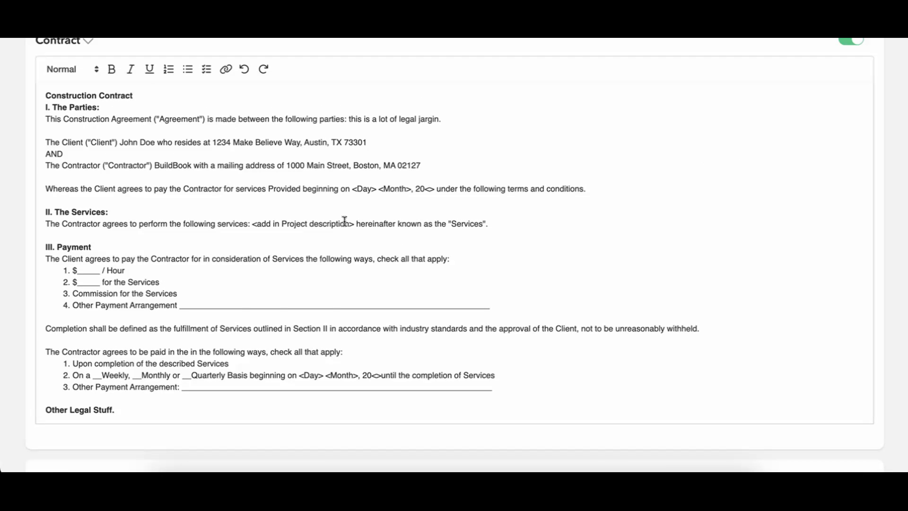
scroll(319, 213, up, 1)
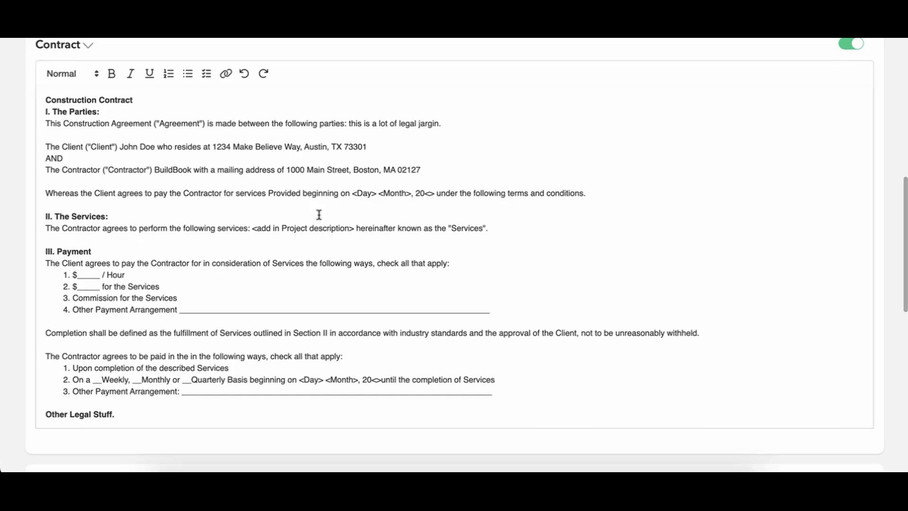
scroll(318, 214, up, 1)
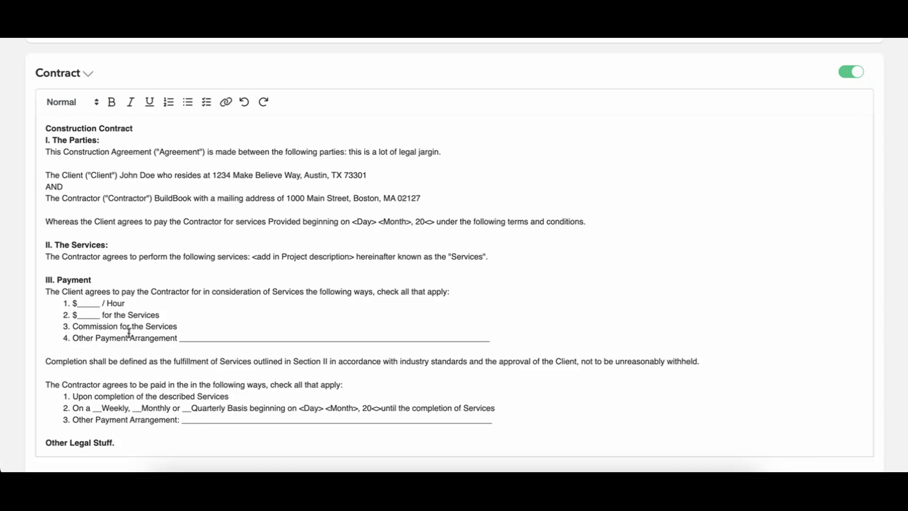
scroll(150, 294, up, 3)
click(85, 158)
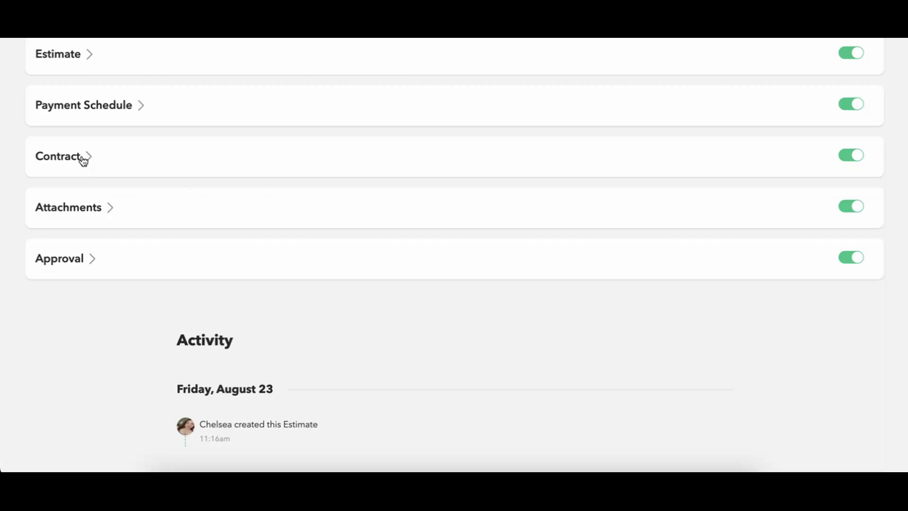
Expand Cover Image & Team Info and examine its contents down to the note about default estimate settings
scroll(83, 160, up, 5)
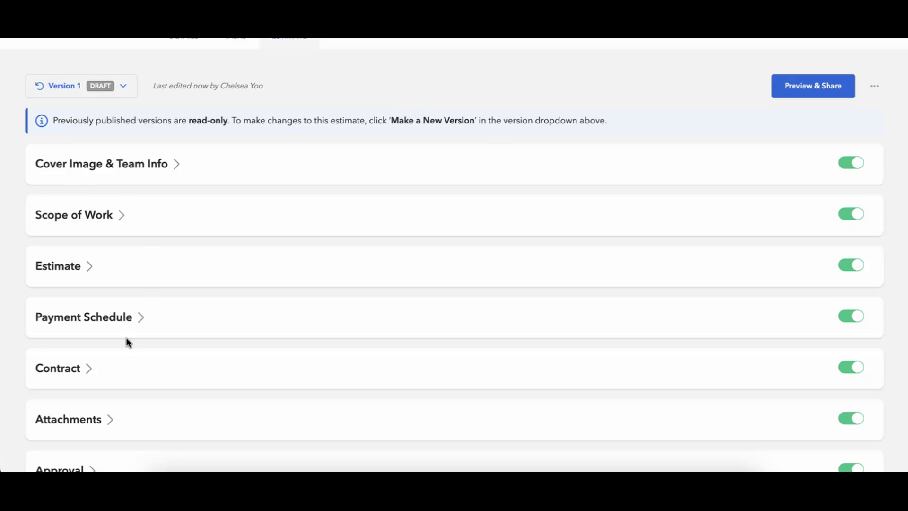
click(158, 164)
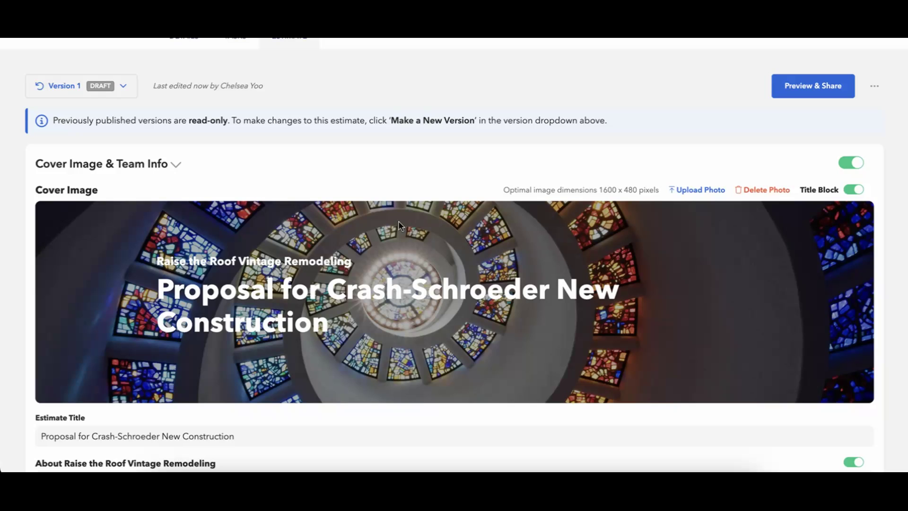
scroll(464, 227, down, 1)
scroll(464, 227, down, 9)
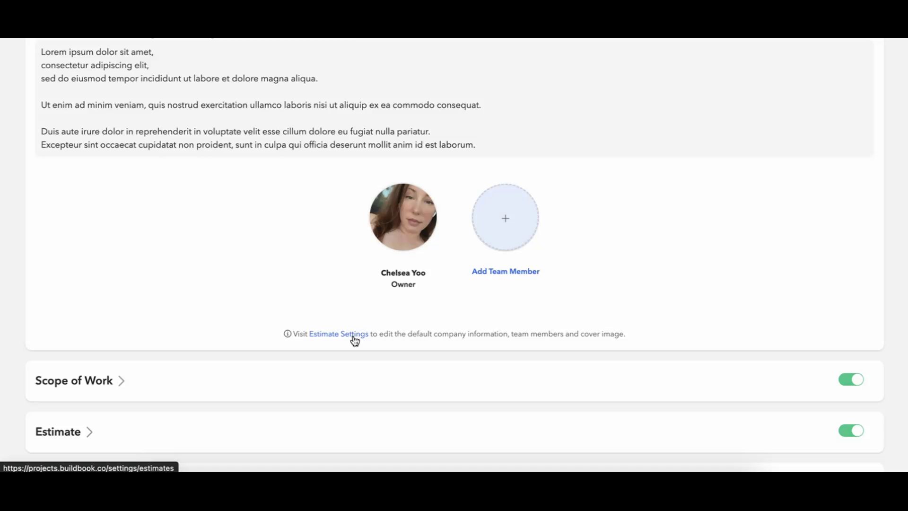
scroll(330, 298, up, 7)
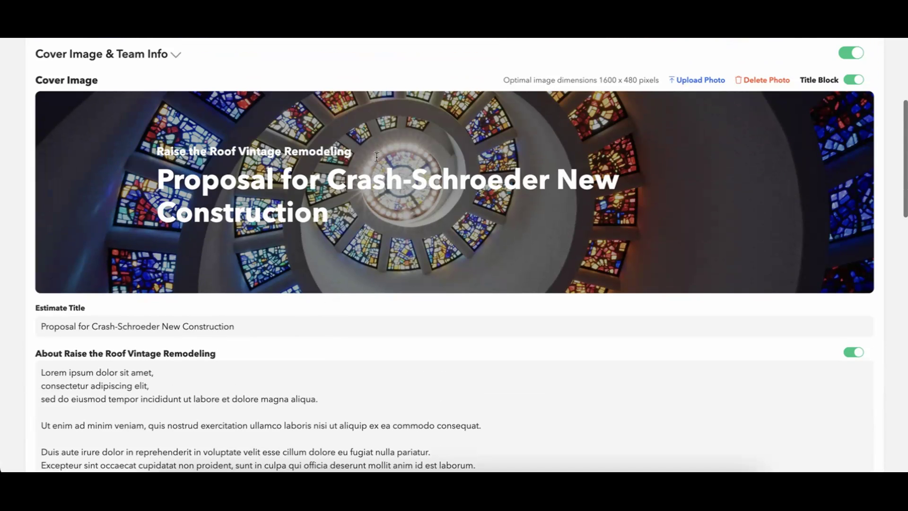
scroll(337, 191, down, 6)
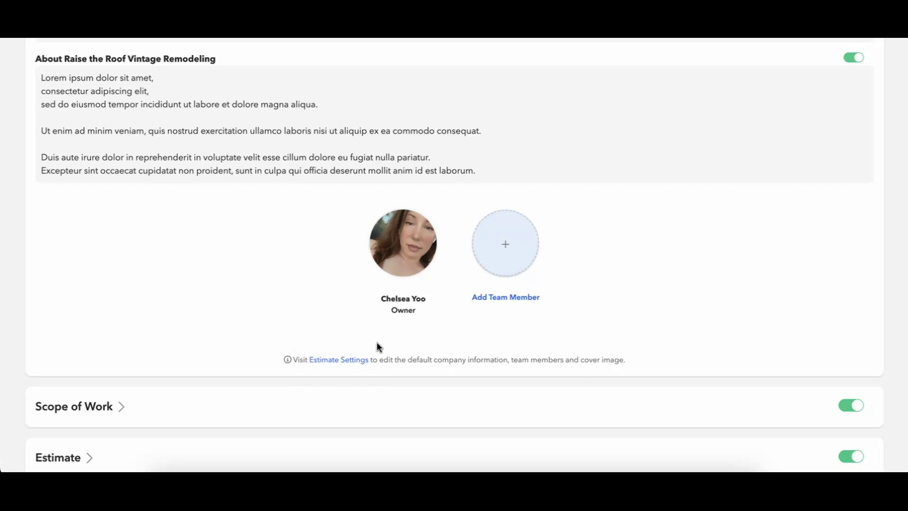
Open the default estimate settings from the account's general settings
scroll(556, 334, up, 12)
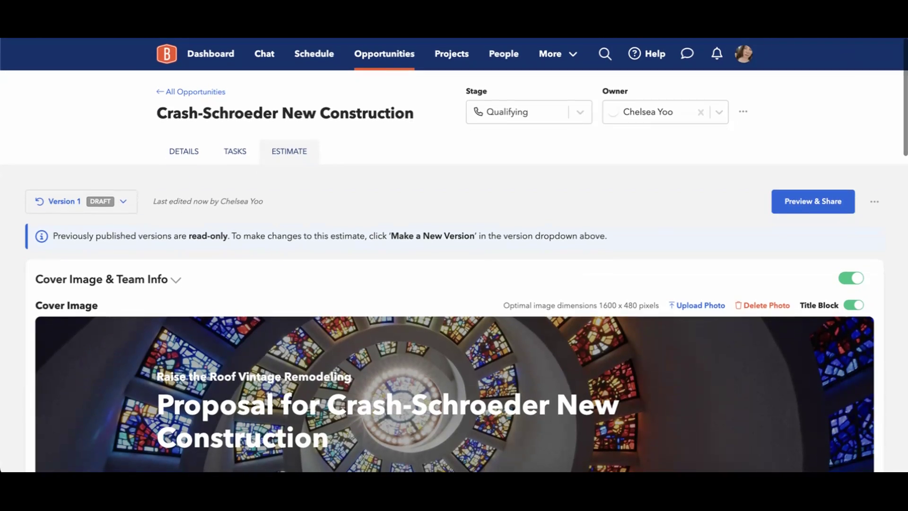
click(743, 53)
click(711, 76)
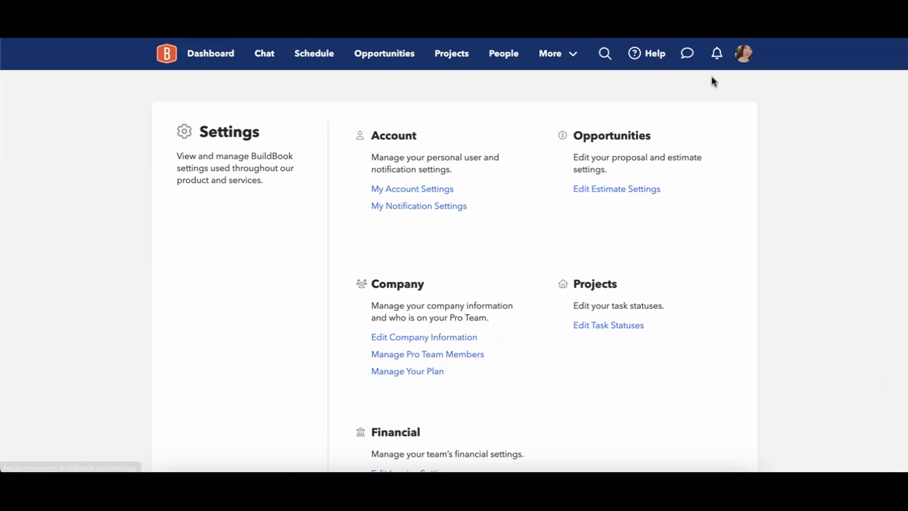
click(618, 190)
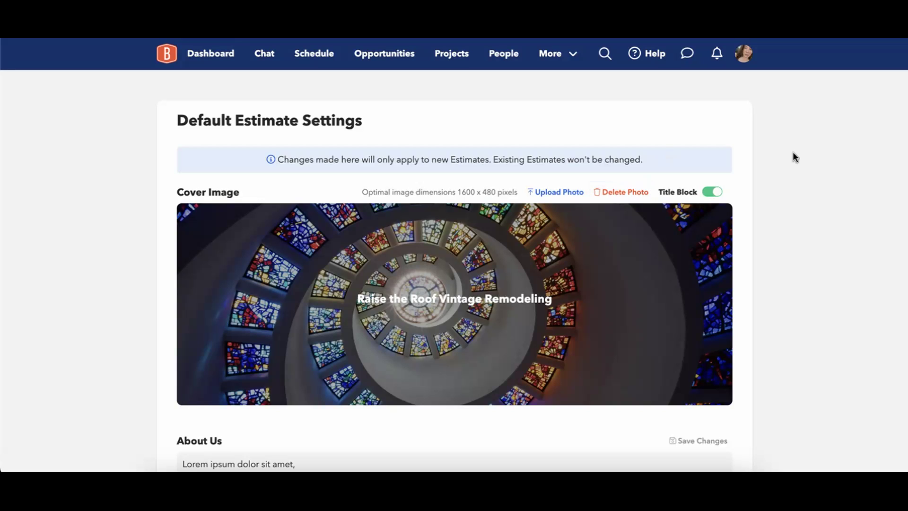
Examine the default cover image, About Us text, team members, Scope of Work and Contract templates for new estimates
scroll(794, 156, down, 3)
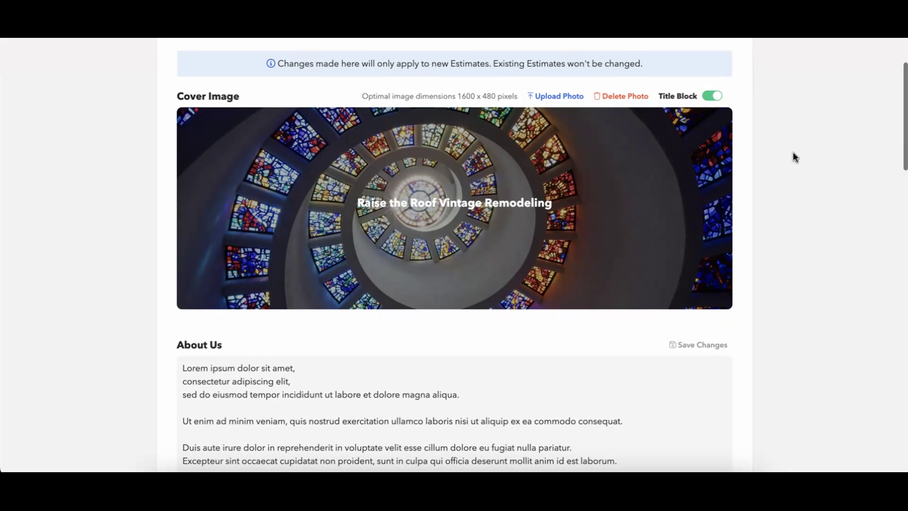
scroll(498, 309, down, 3)
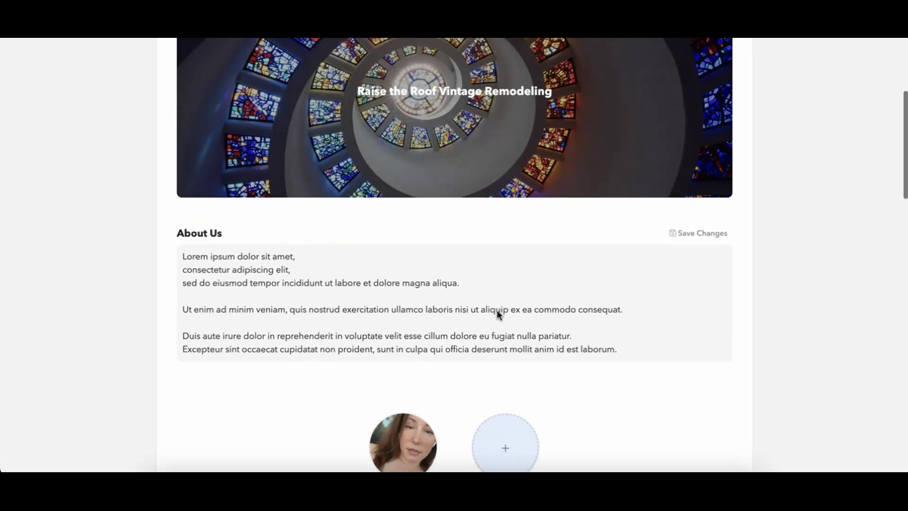
scroll(479, 338, down, 10)
scroll(480, 336, up, 5)
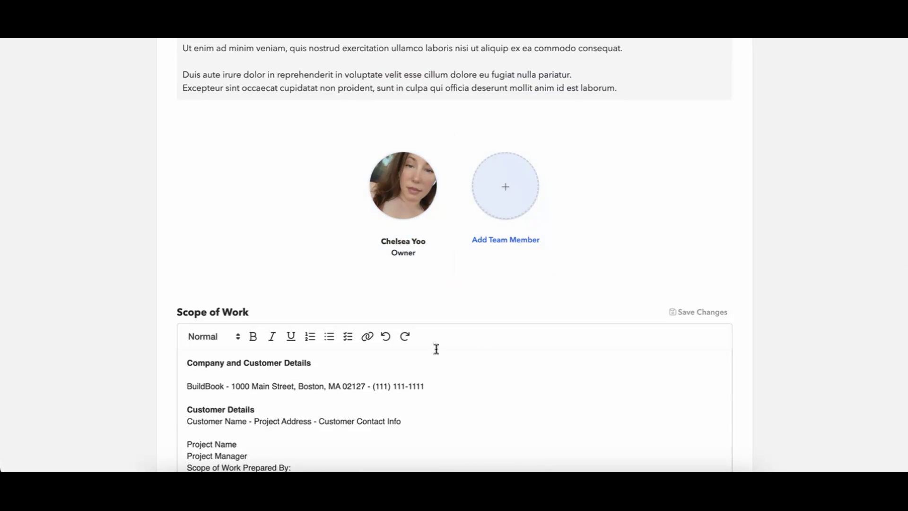
scroll(456, 292, down, 5)
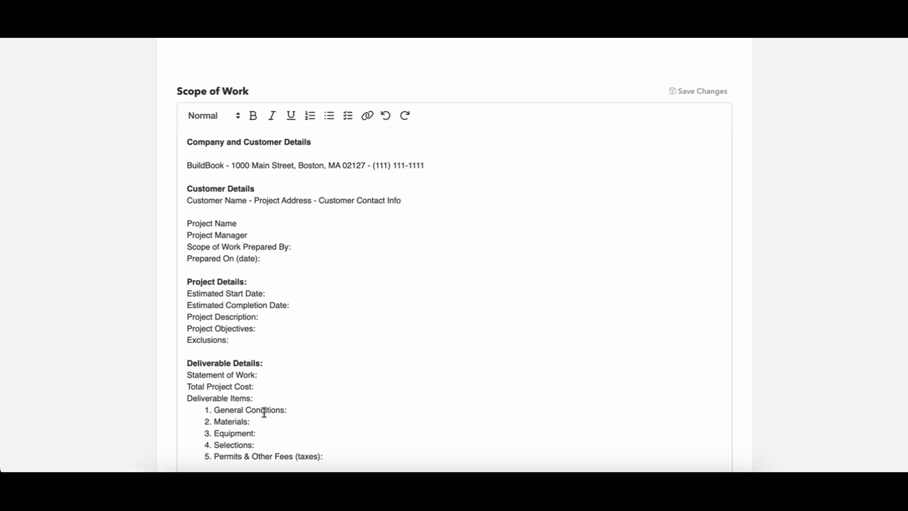
scroll(164, 301, down, 10)
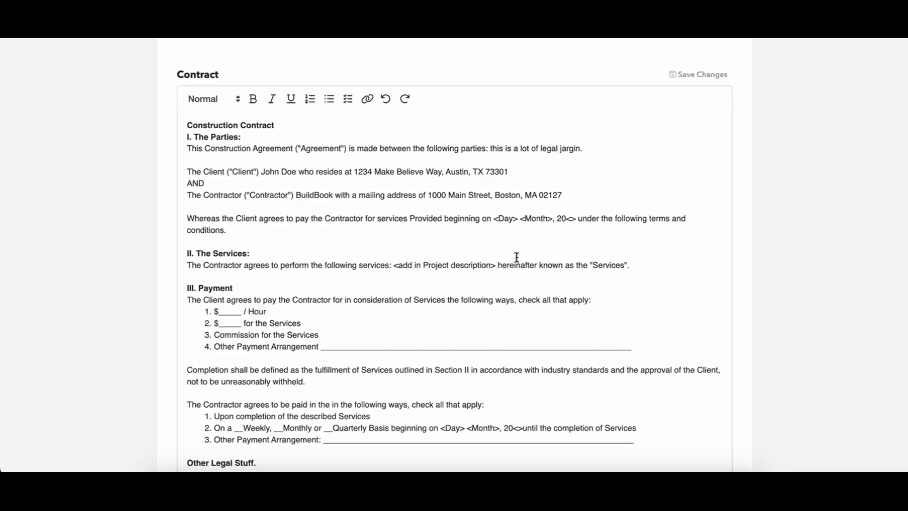
scroll(433, 331, down, 2)
scroll(432, 333, up, 5)
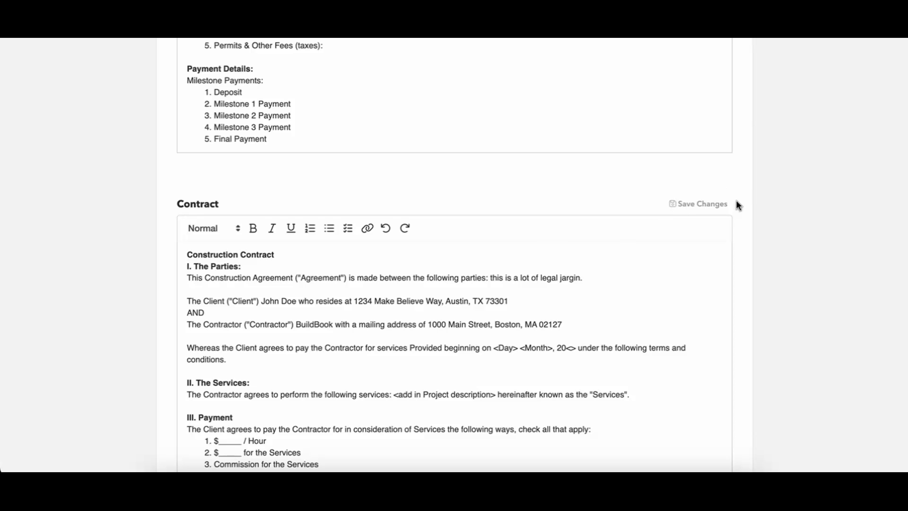
scroll(735, 202, up, 15)
scroll(736, 203, up, 5)
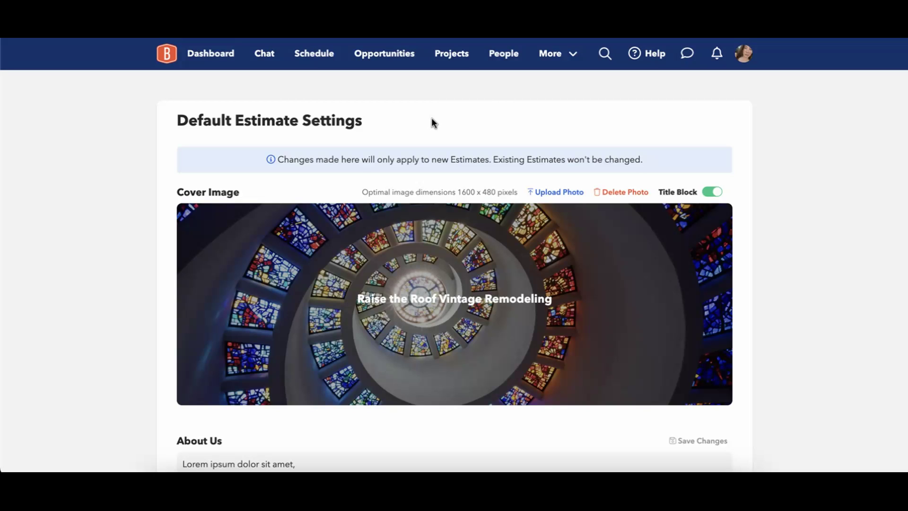
Return to the new construction opportunity and open its estimate
click(398, 54)
click(360, 265)
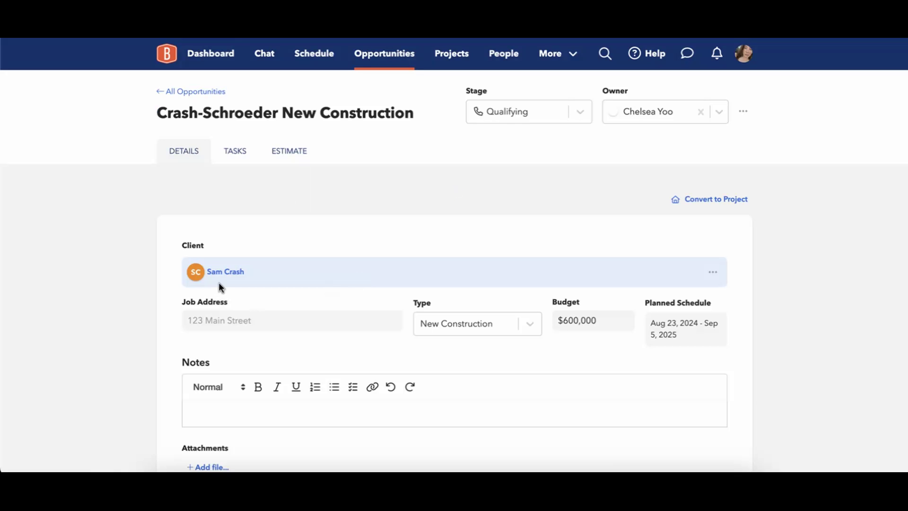
click(289, 156)
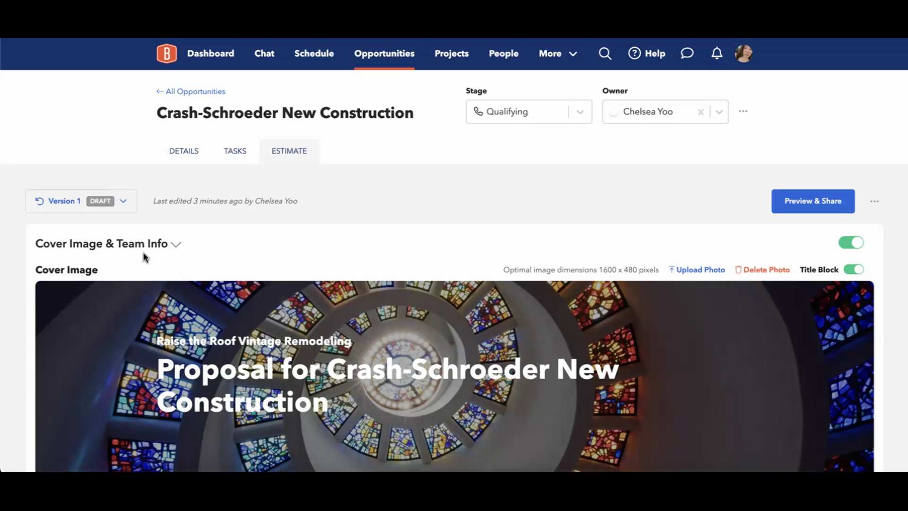
Collapse the Cover Image & Team Info section and expand the Estimate section
click(185, 253)
scroll(252, 255, down, 4)
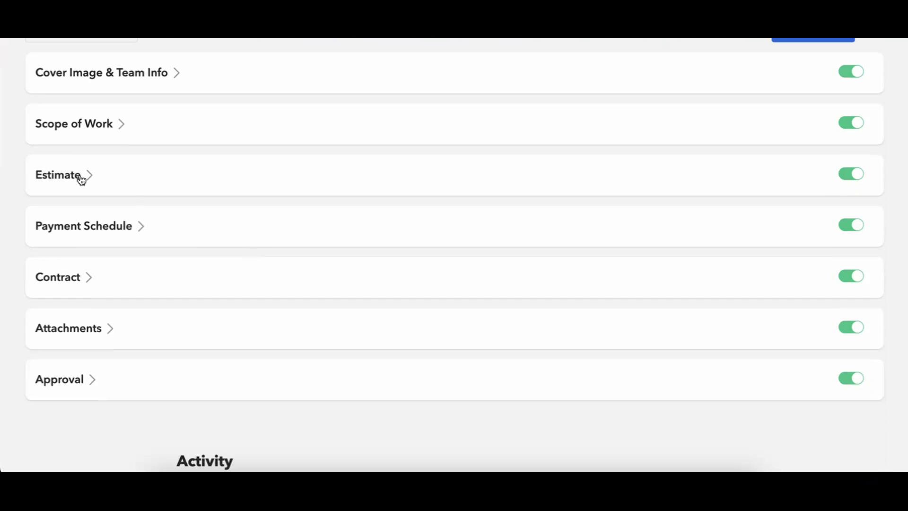
click(81, 179)
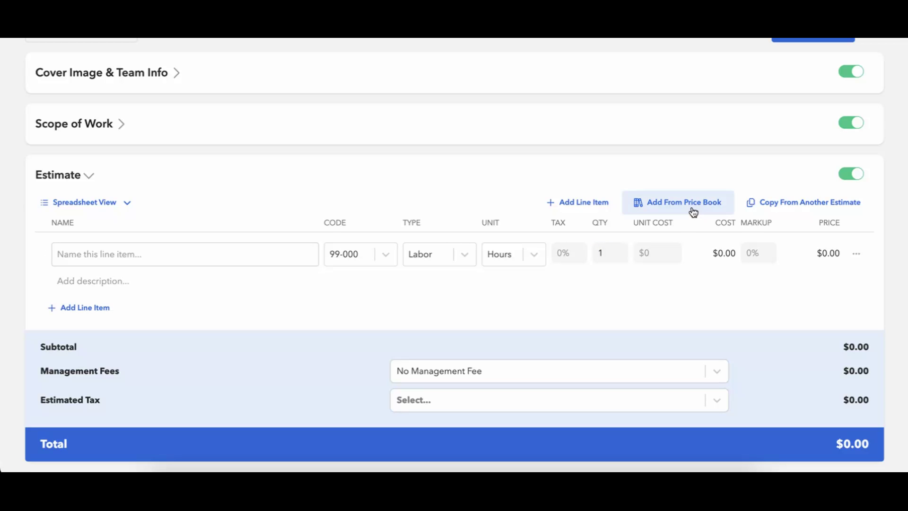
Examine the new line item form, including its cost code options and tax field, and close it without saving
click(579, 207)
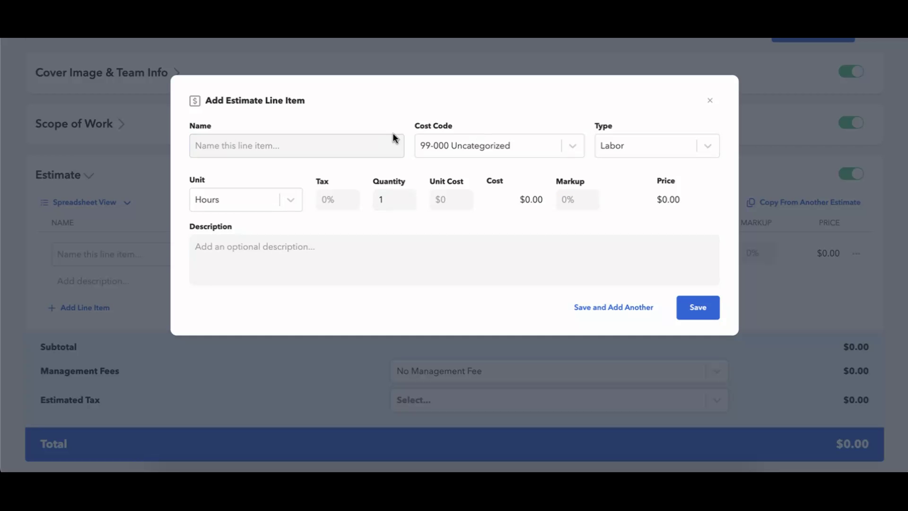
click(528, 142)
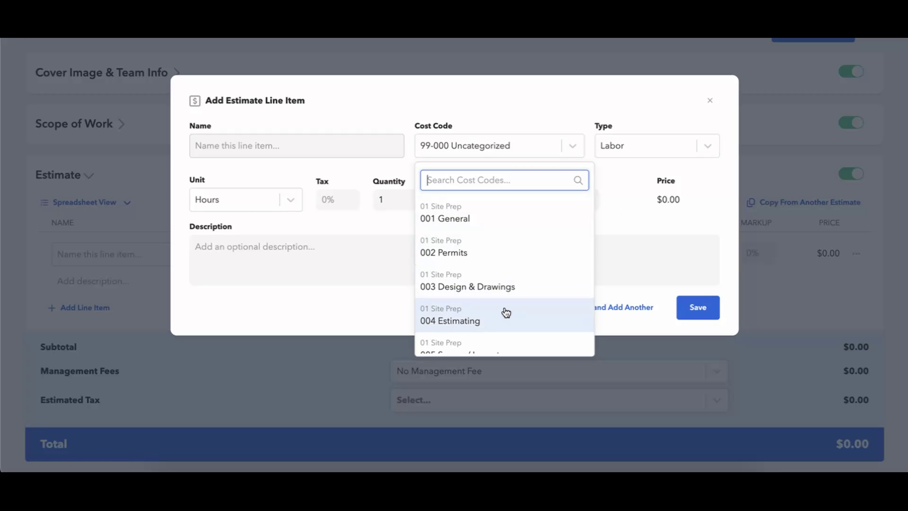
click(626, 179)
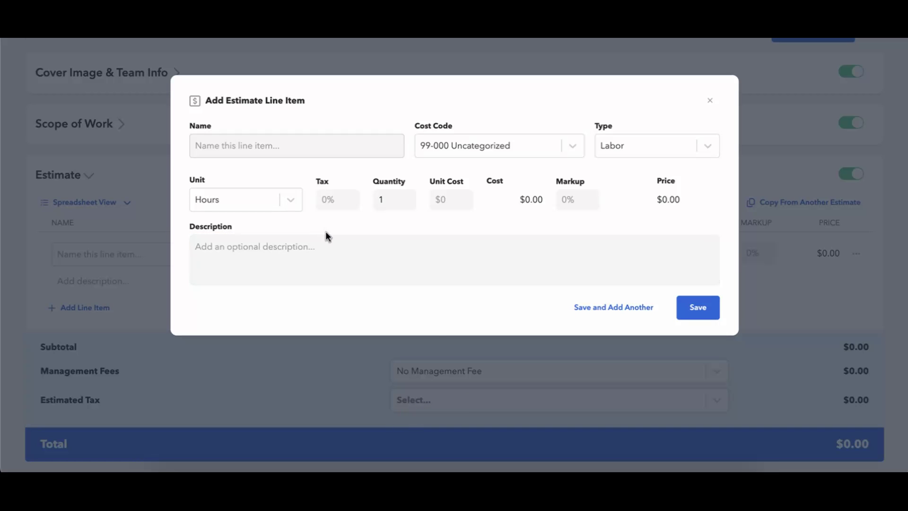
click(353, 207)
click(710, 107)
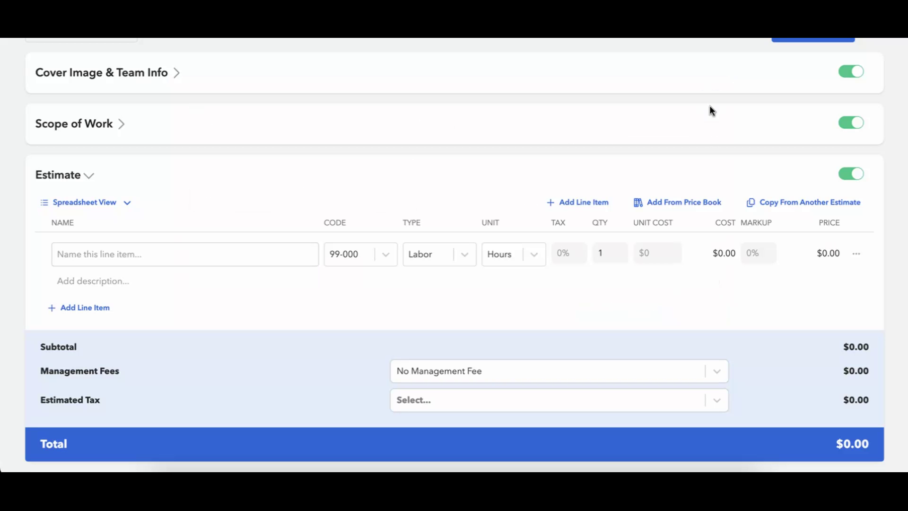
Open the price book for the estimate and select all items tagged New Construction
click(661, 211)
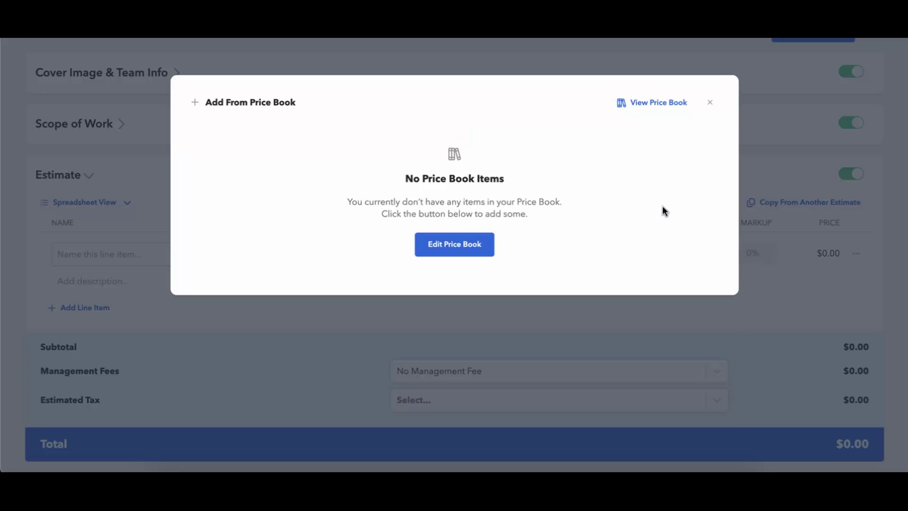
scroll(261, 177, down, 2)
scroll(261, 177, up, 2)
scroll(179, 195, down, 2)
scroll(178, 195, up, 2)
click(242, 135)
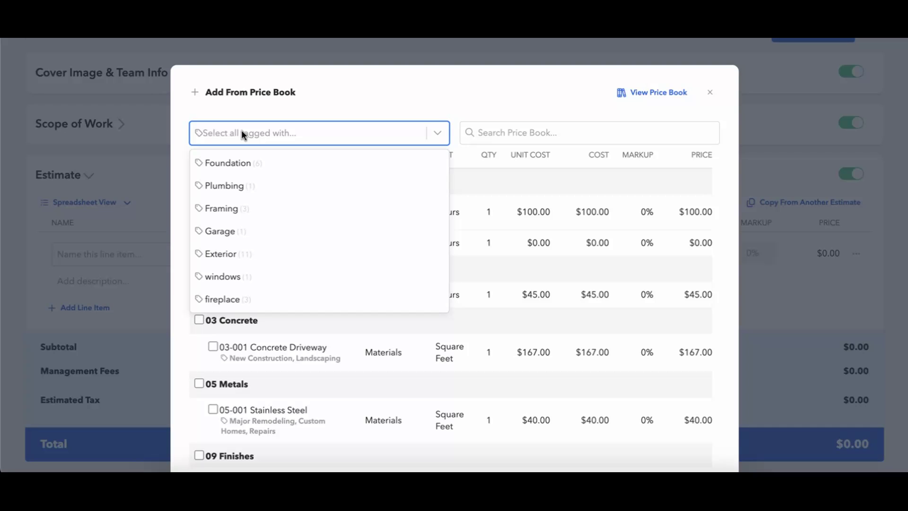
scroll(249, 282, down, 5)
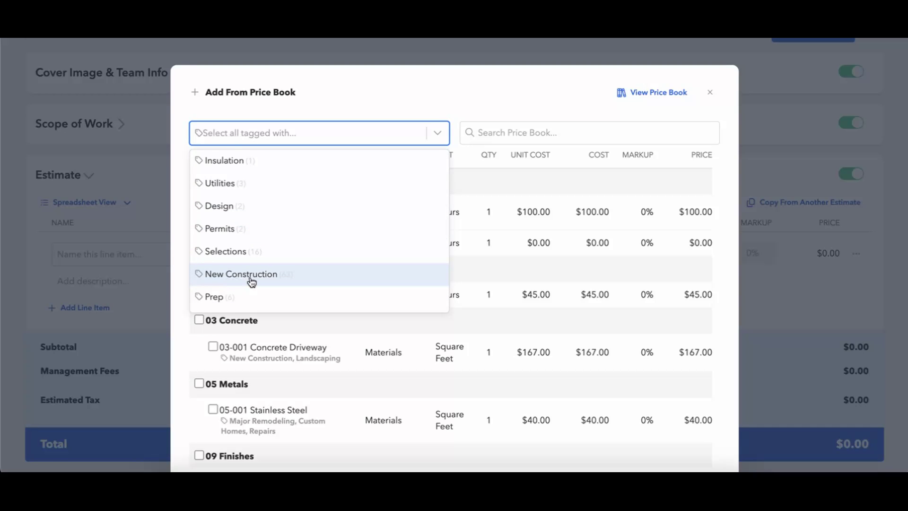
click(263, 282)
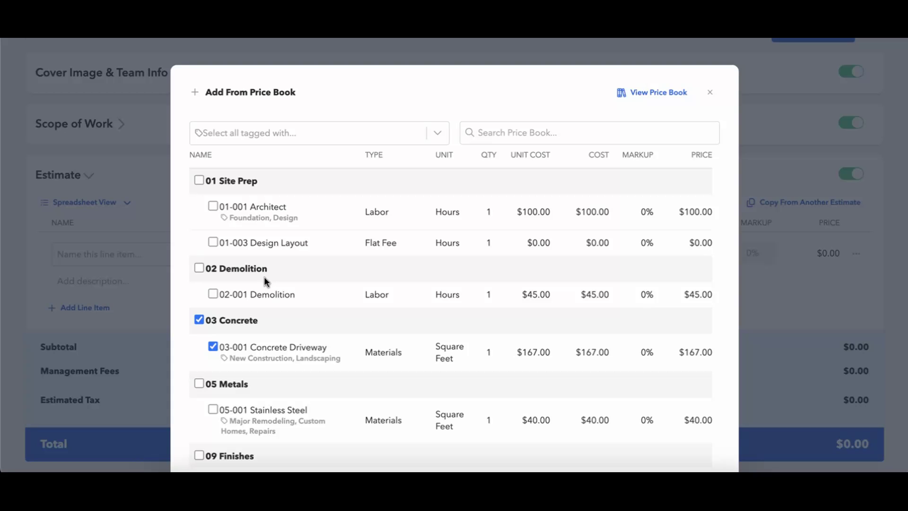
Review the selected price book items and include 09-000 Flooring & Tile in the selection
scroll(317, 338, down, 3)
scroll(317, 338, up, 3)
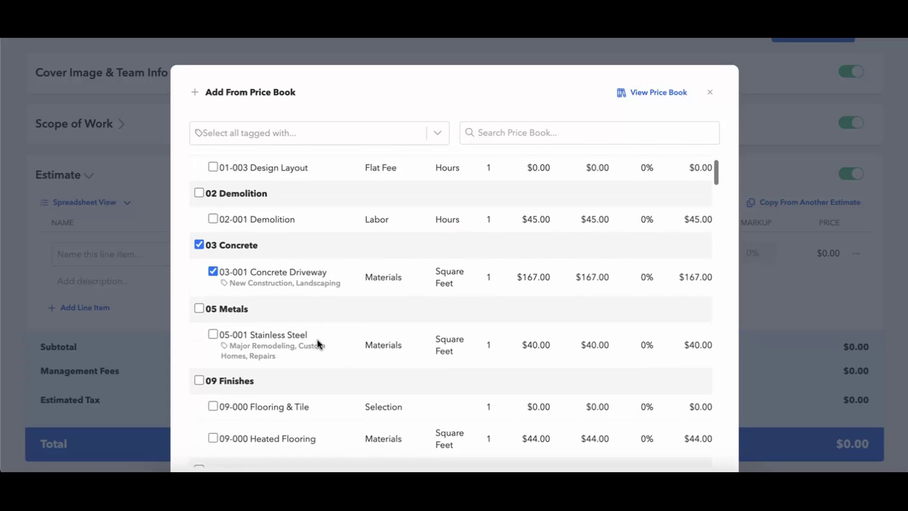
scroll(317, 339, down, 2)
scroll(317, 339, down, 1)
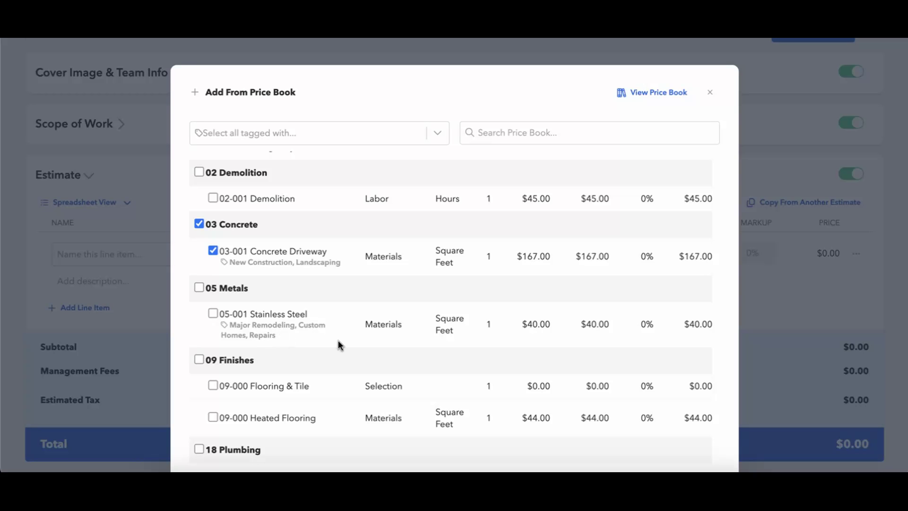
scroll(338, 344, down, 4)
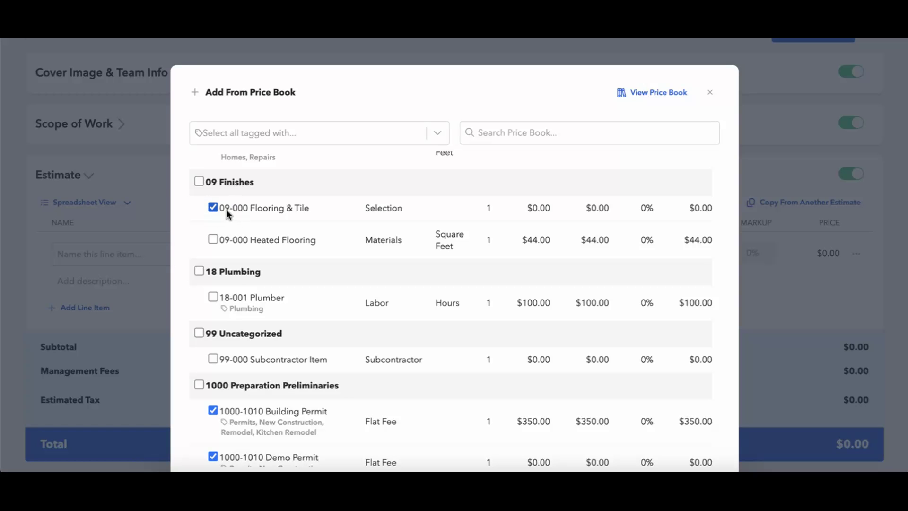
scroll(267, 269, down, 3)
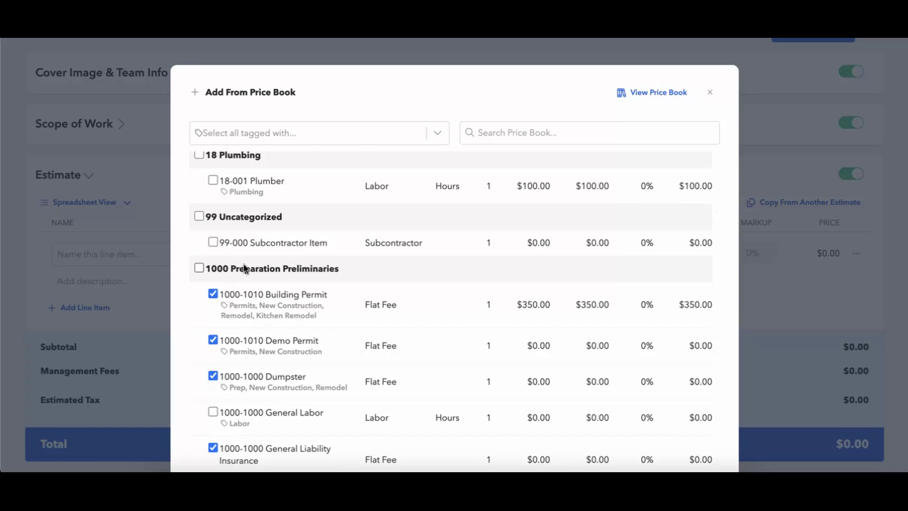
scroll(414, 294, down, 6)
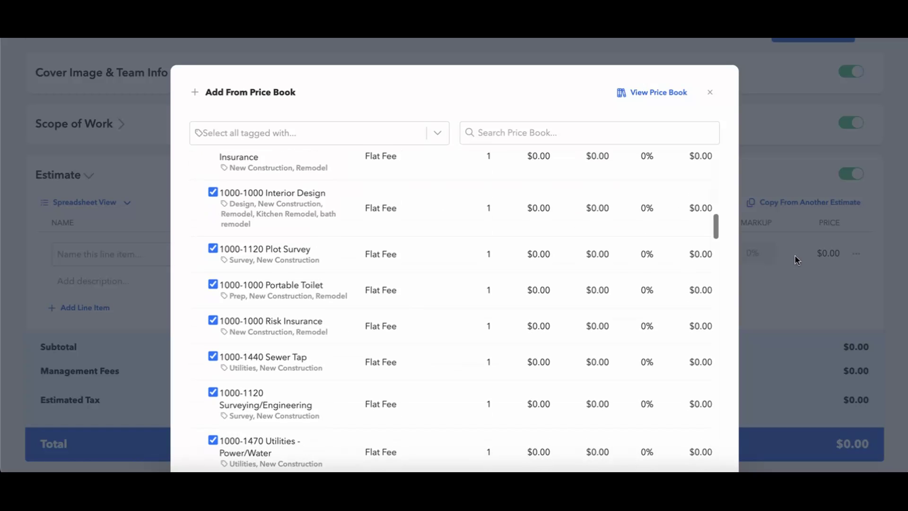
scroll(796, 262, down, 2)
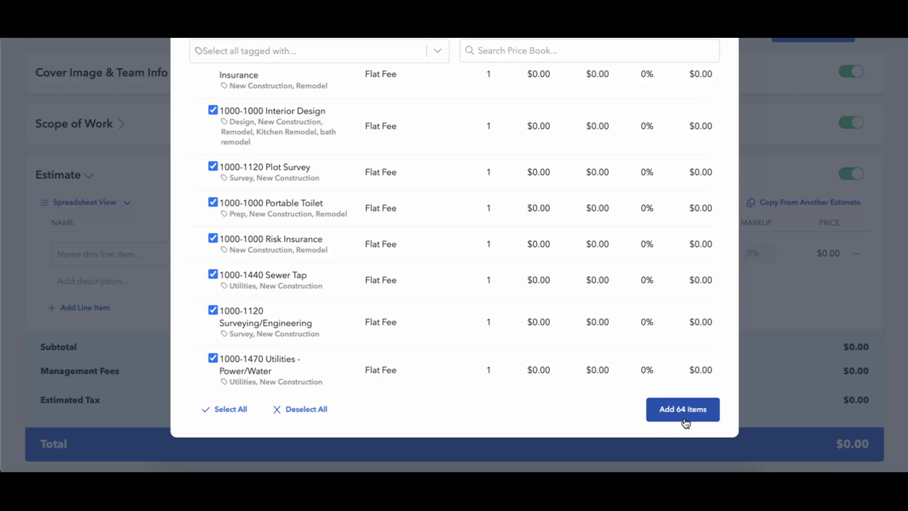
Deselect all price book items and close the price book without adding any to the estimate
click(287, 416)
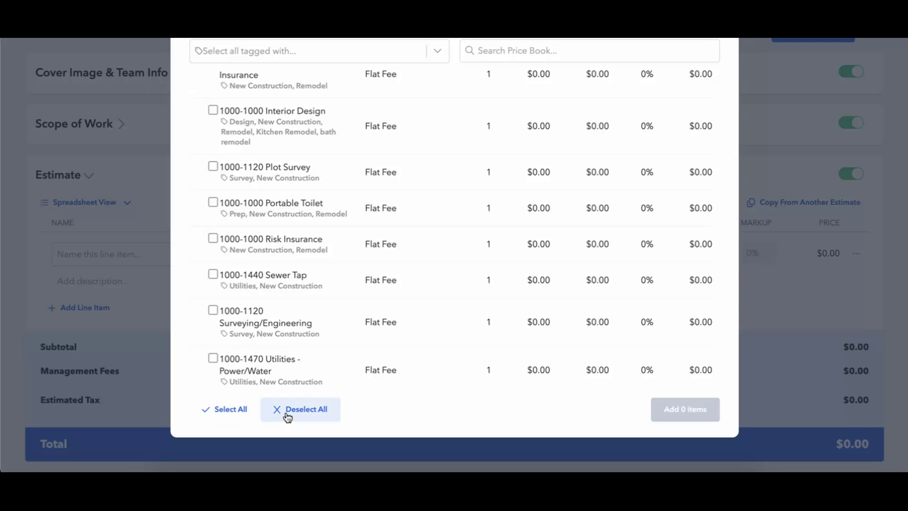
scroll(428, 372, up, 5)
click(788, 217)
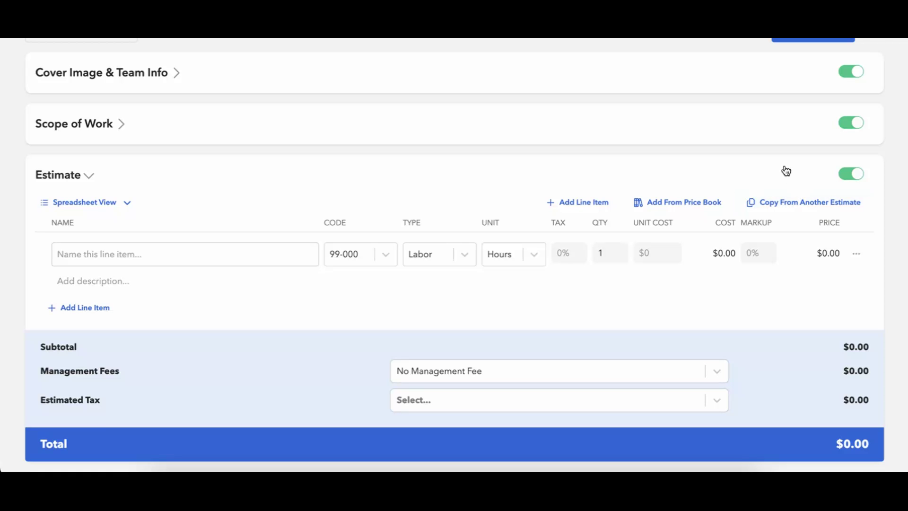
Expand Cover Image & Team Info, look over its cover image, title and team members, and collapse it again
scroll(786, 169, up, 3)
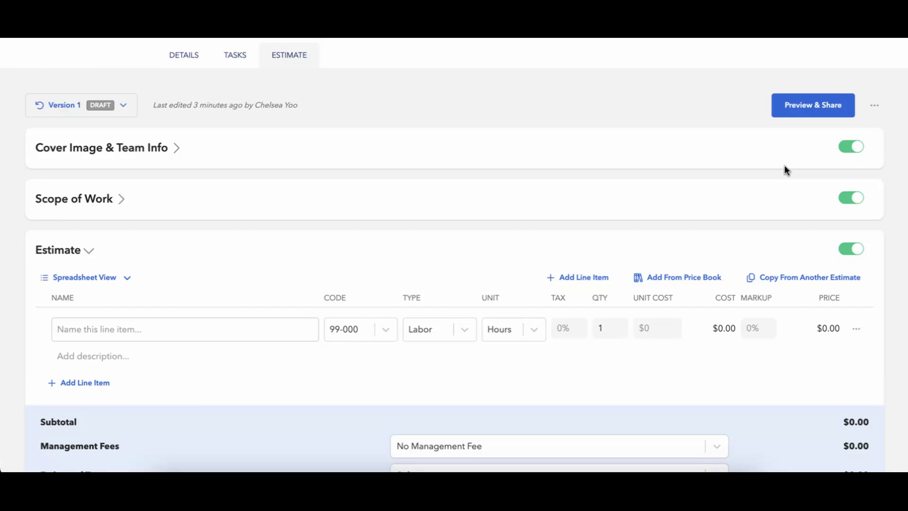
click(452, 150)
scroll(464, 273, down, 5)
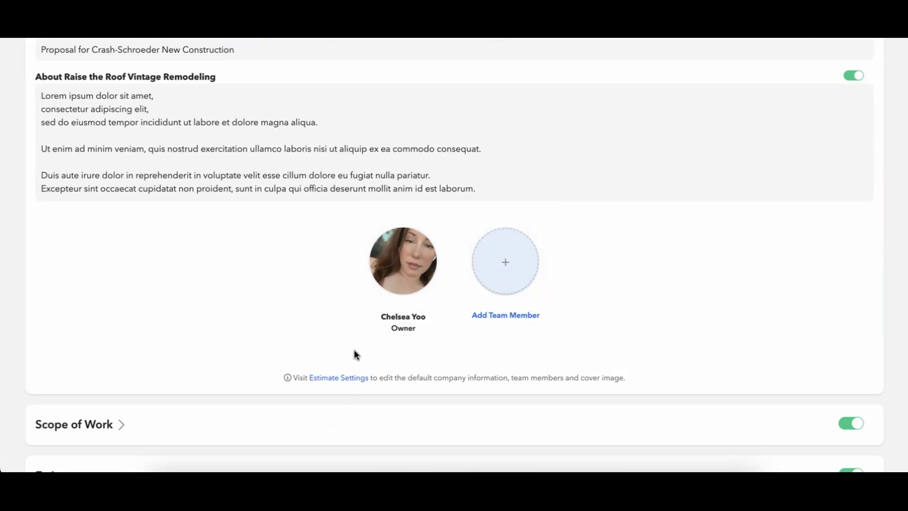
scroll(302, 312, up, 10)
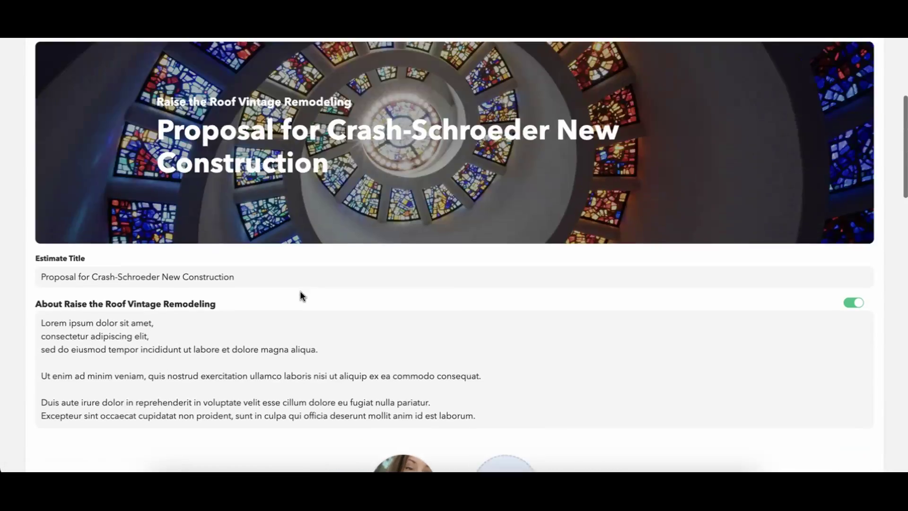
click(172, 251)
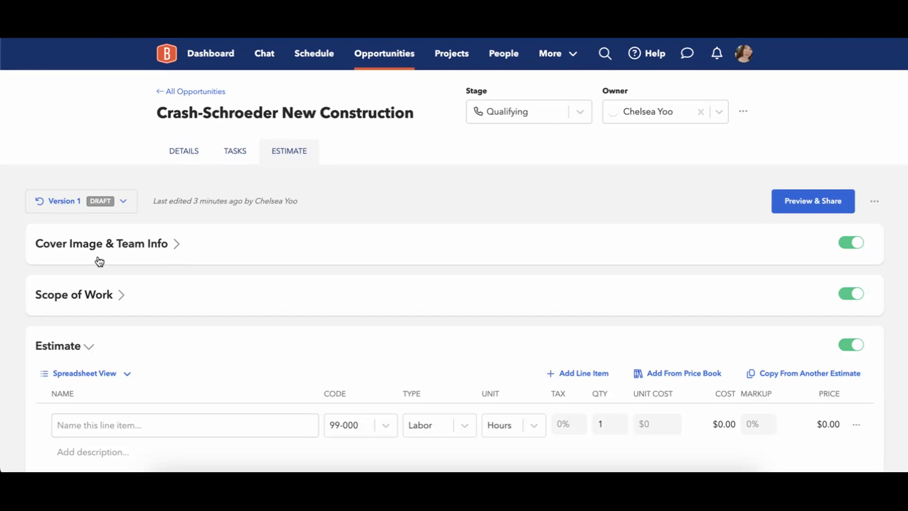
Leave this estimate and open the estimate of the New Construction opportunity in the New stage
scroll(151, 281, down, 7)
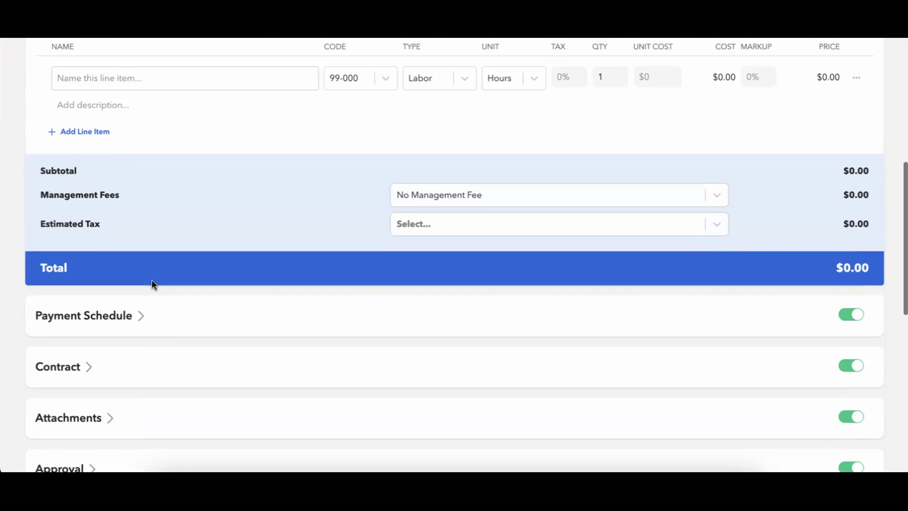
scroll(151, 281, up, 2)
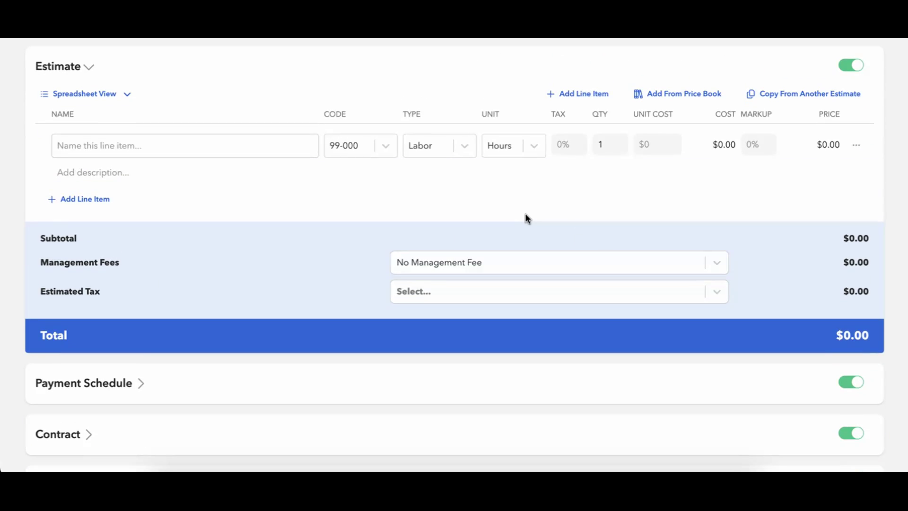
scroll(526, 215, up, 1)
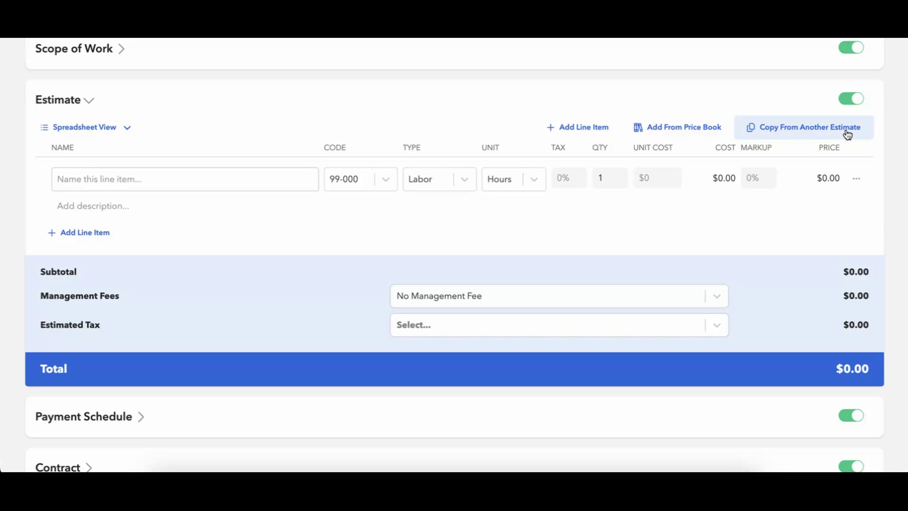
scroll(868, 208, up, 5)
click(214, 95)
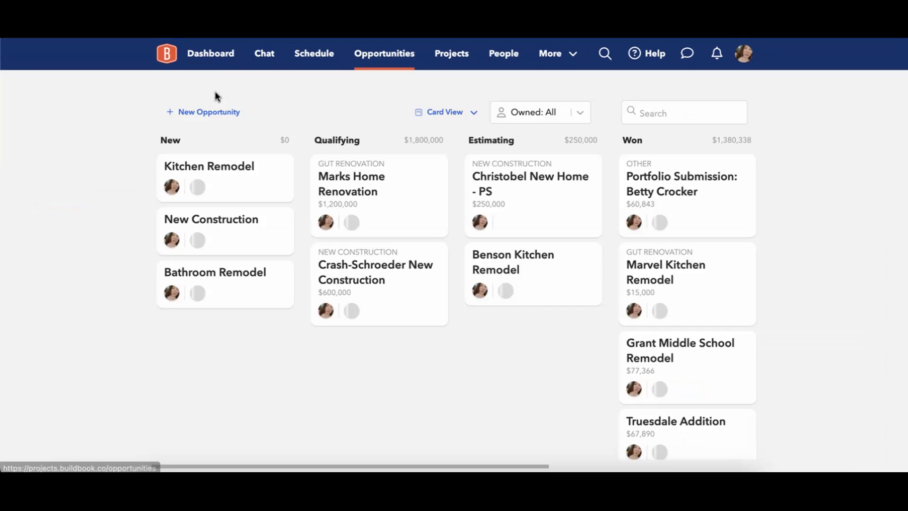
click(225, 235)
click(280, 157)
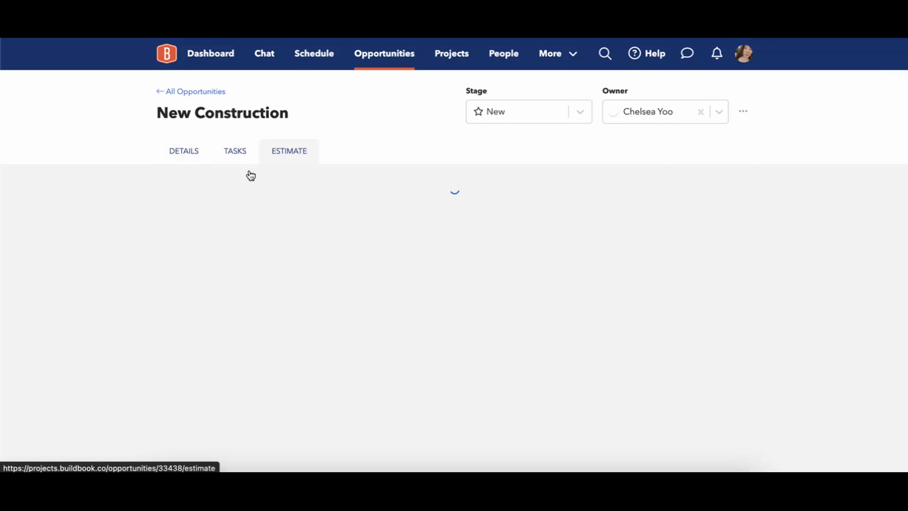
Examine the New Construction estimate's line items, from the architect entry down to the subtotal, tax and total
scroll(328, 293, down, 18)
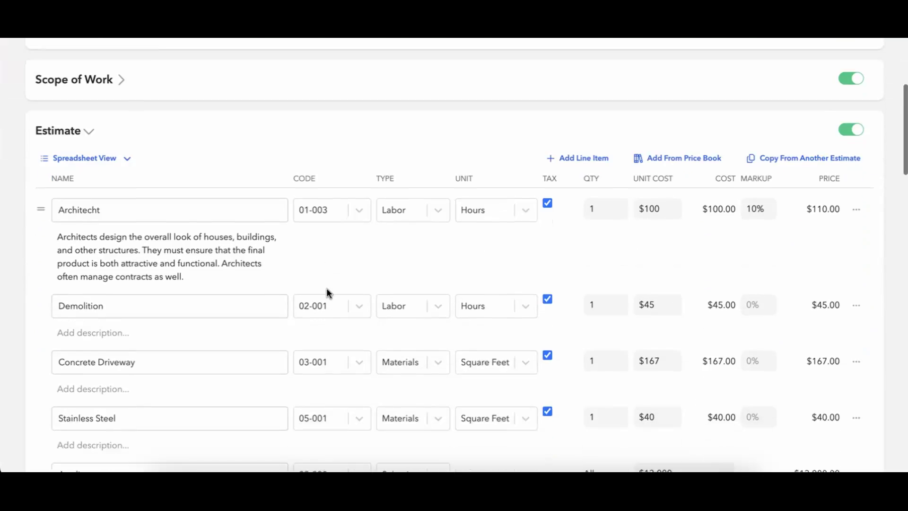
scroll(327, 289, down, 3)
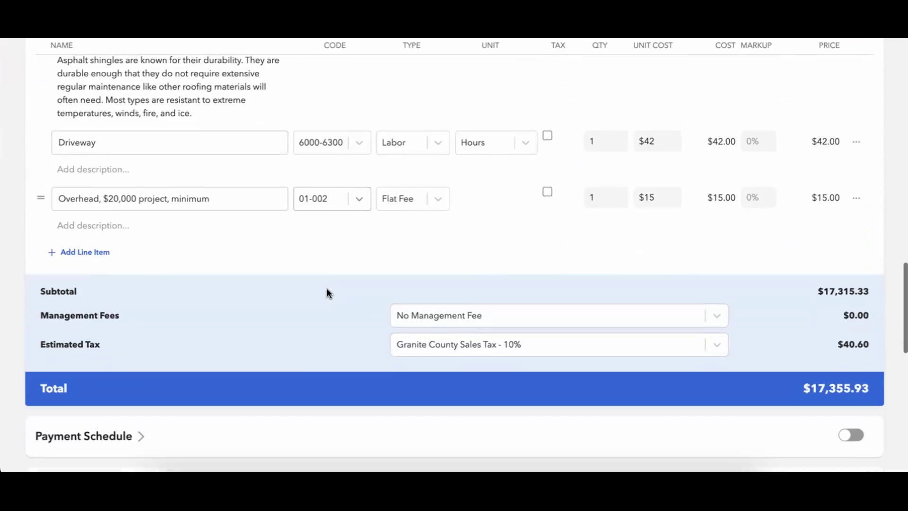
scroll(327, 289, up, 20)
scroll(326, 287, up, 1)
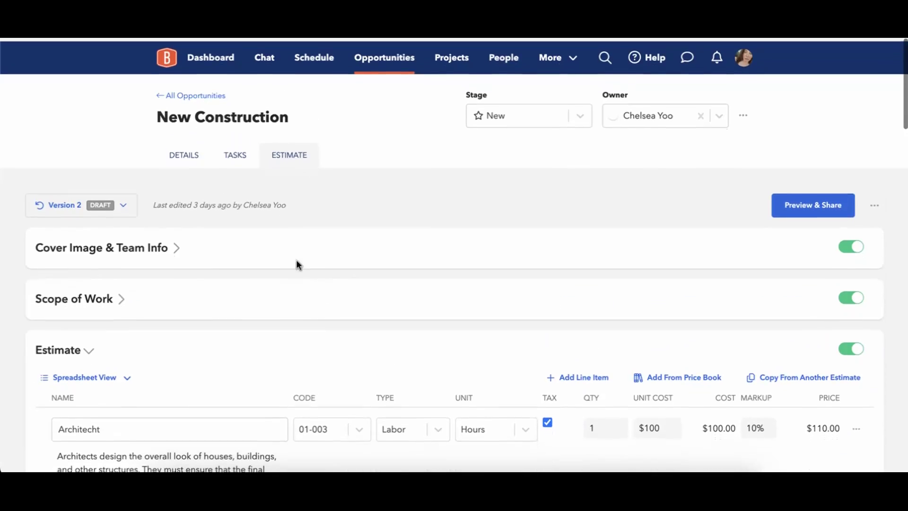
Return to the $600,000 new construction opportunity in the Qualifying stage and open its Estimate section
click(204, 93)
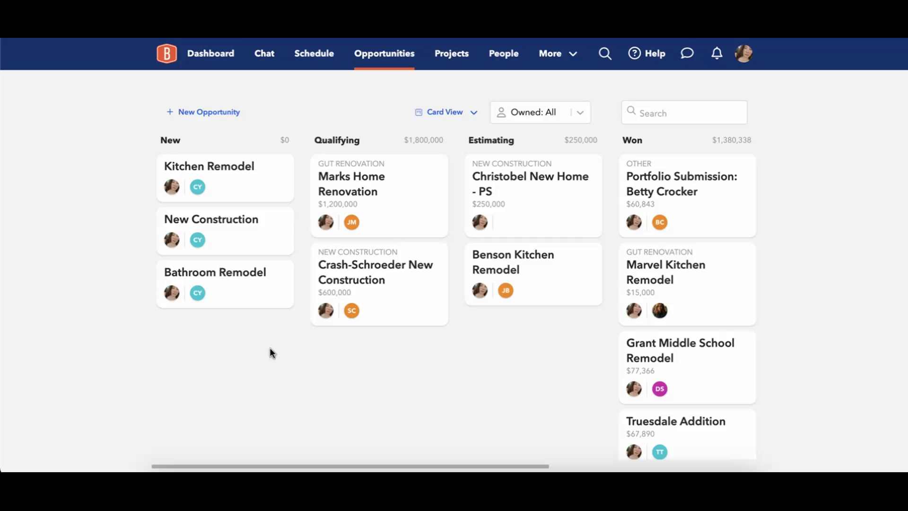
click(347, 291)
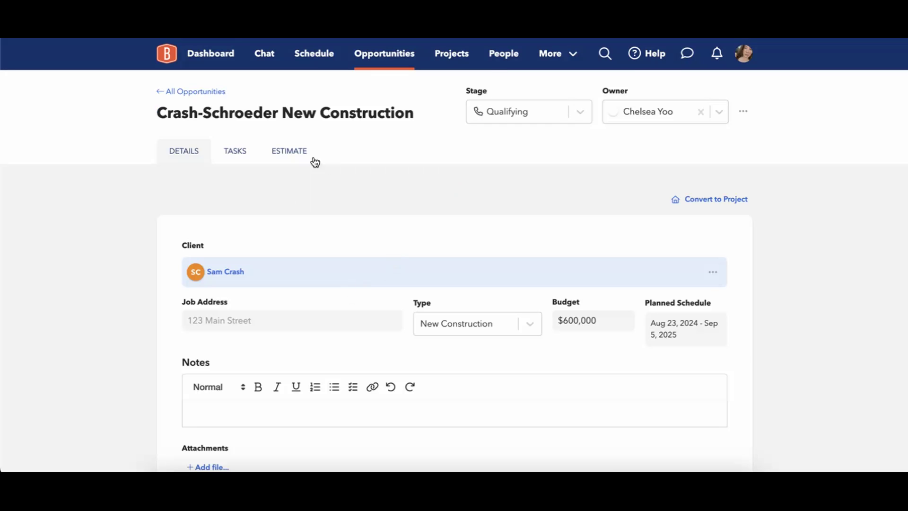
click(323, 162)
scroll(683, 239, down, 4)
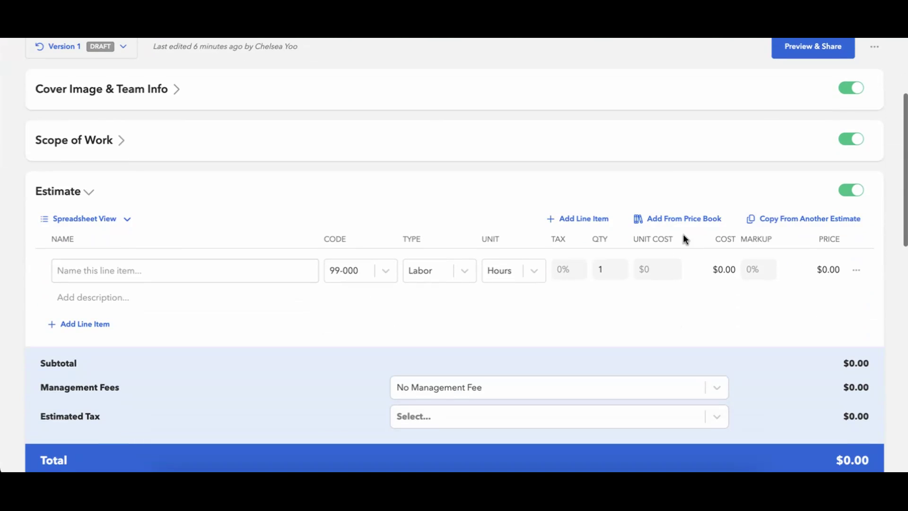
Look through the opportunities available under Copy From Another Estimate, and close the dialog without copying anything
click(803, 225)
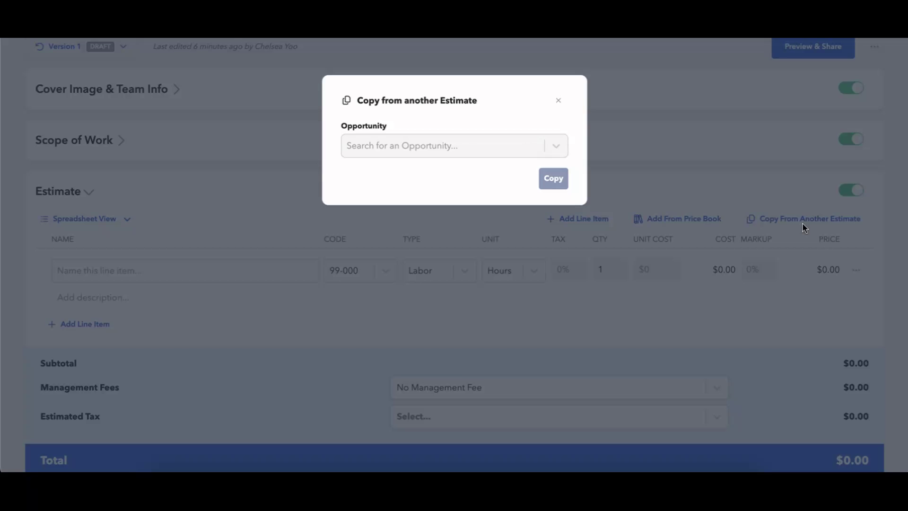
click(561, 146)
scroll(533, 208, down, 1)
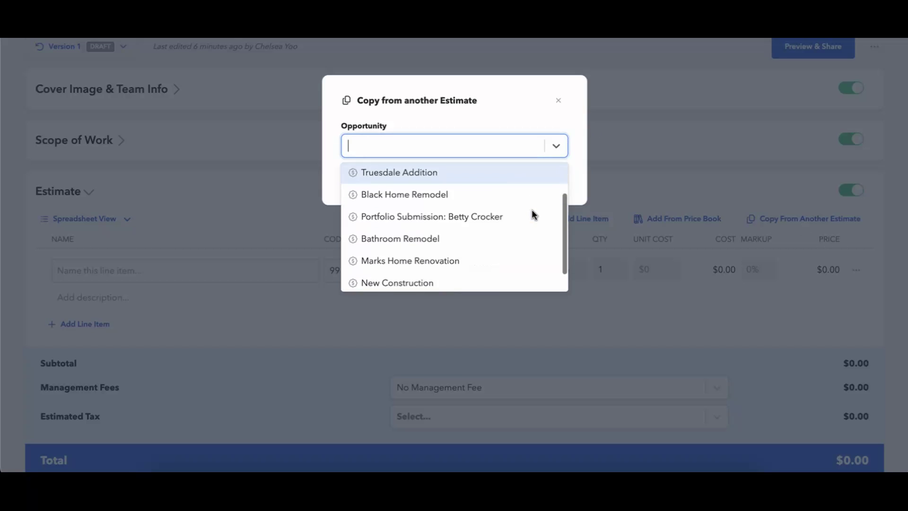
scroll(531, 209, down, 1)
scroll(532, 209, up, 2)
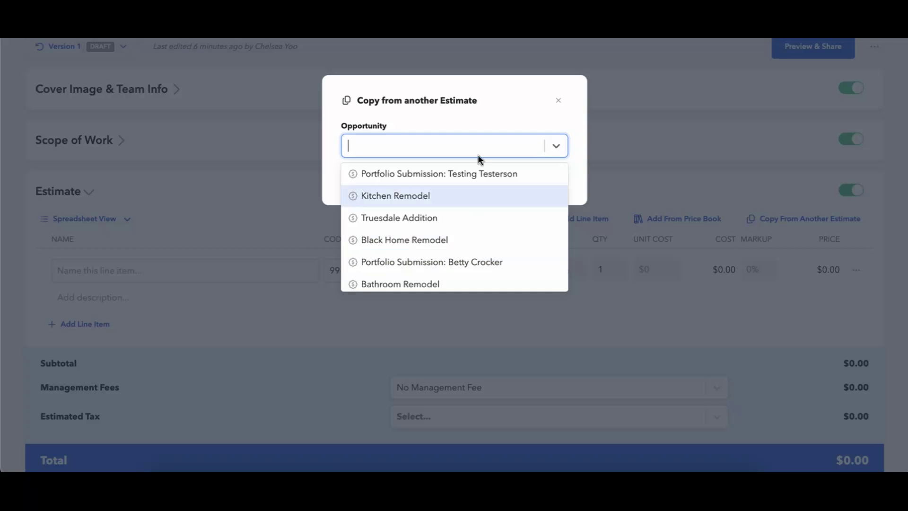
click(487, 90)
click(558, 100)
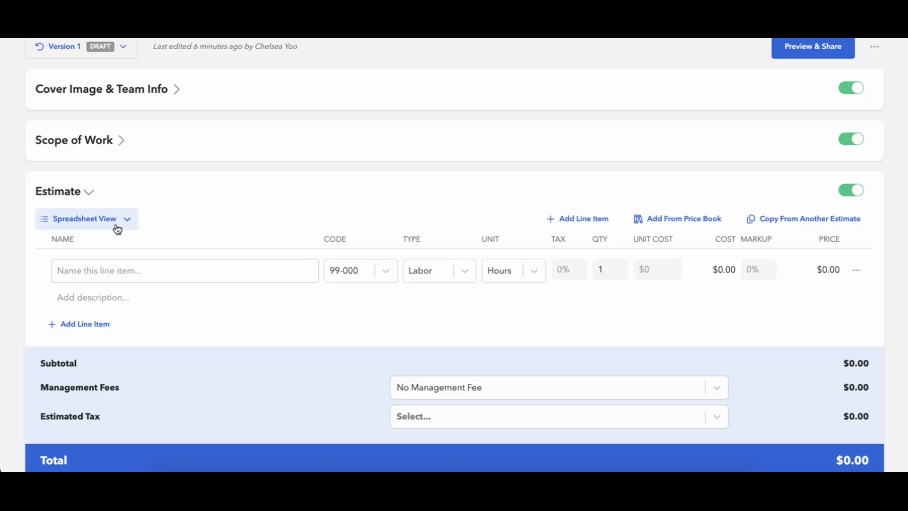
Display the estimate's line items in Category View
scroll(420, 319, down, 1)
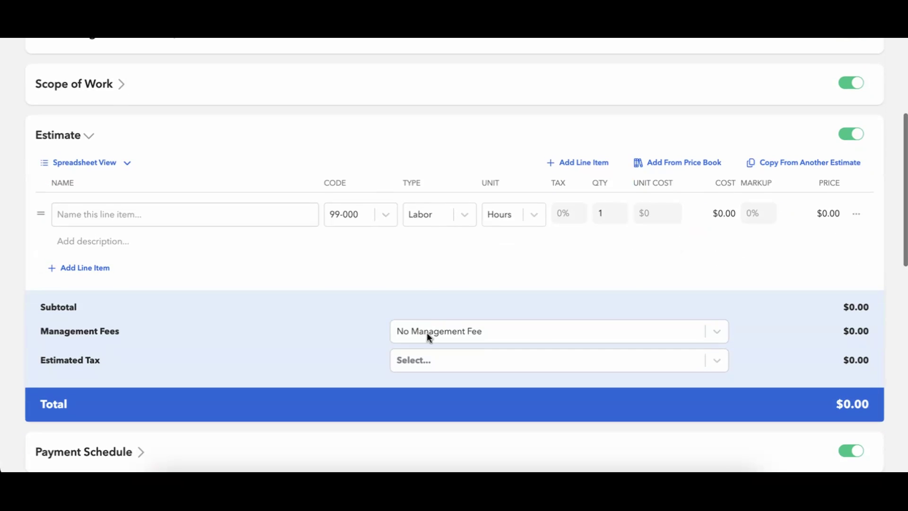
click(114, 167)
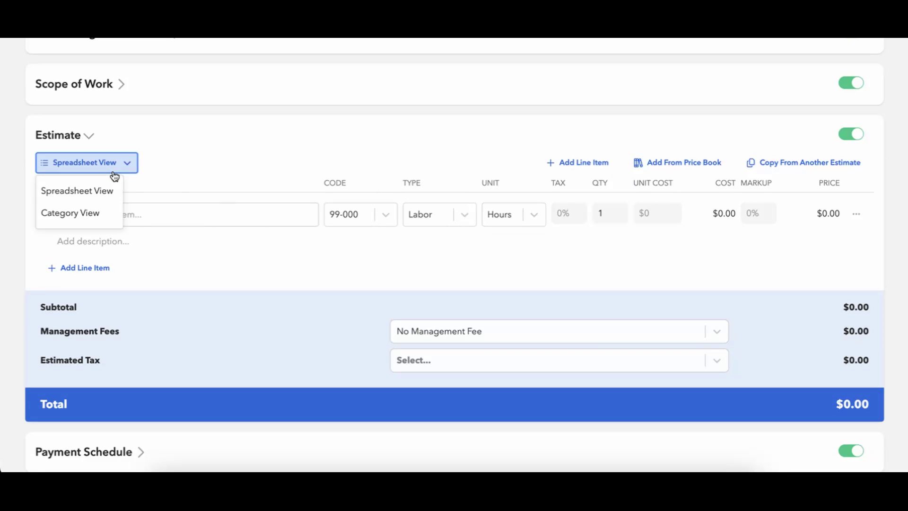
click(103, 212)
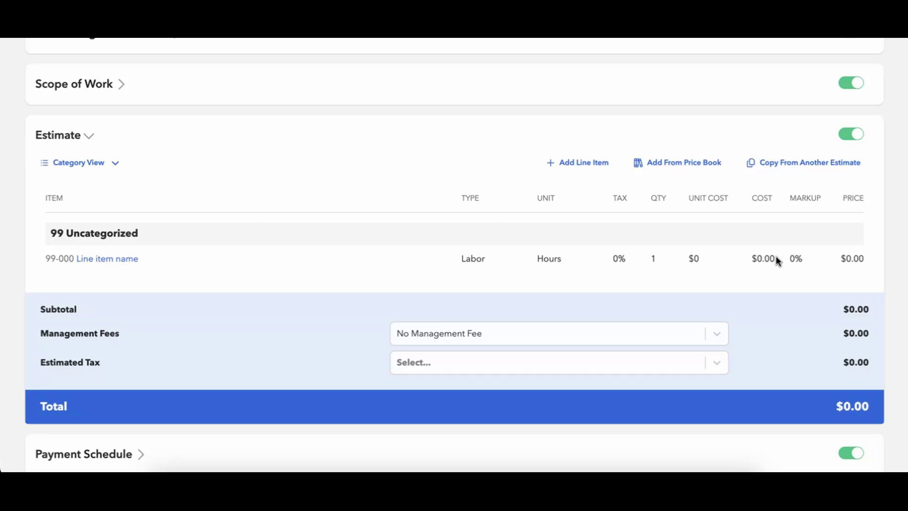
Review the available Management Fees and Estimated Tax options without choosing any of them
click(715, 335)
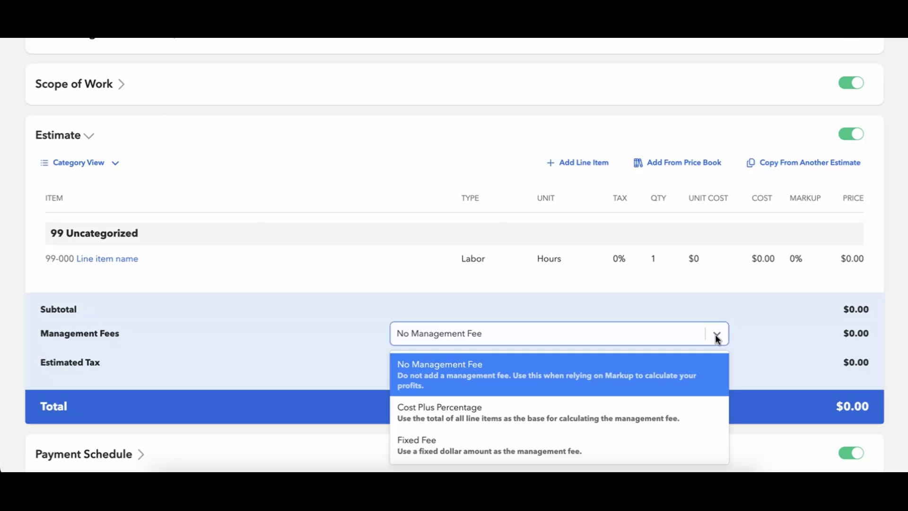
click(717, 338)
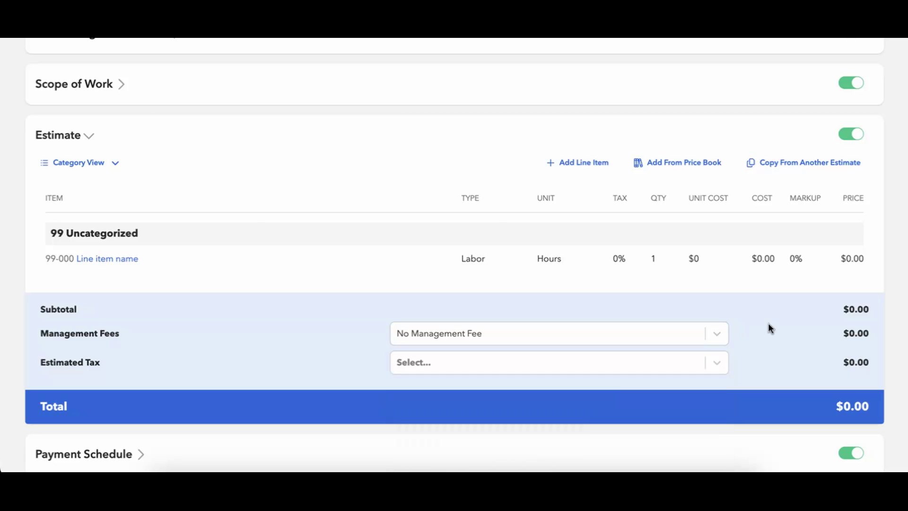
click(718, 361)
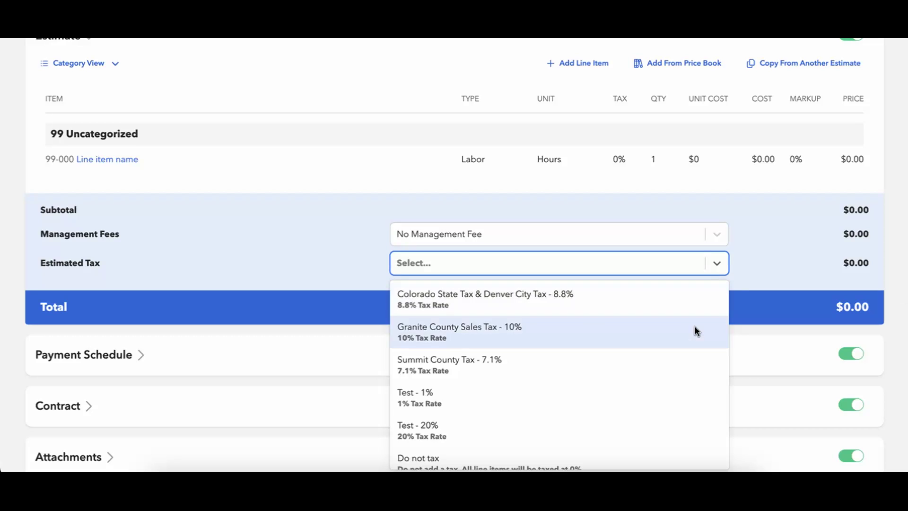
click(761, 274)
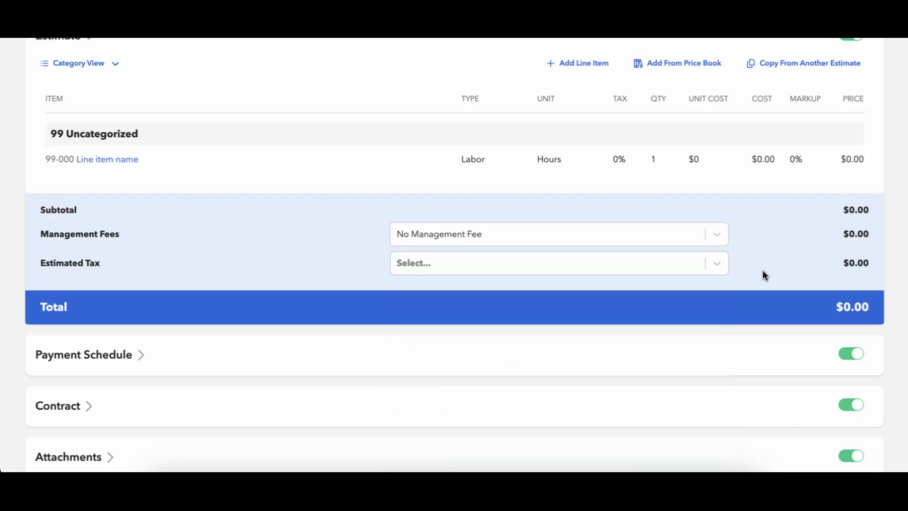
Check where the account settings are reached, and look at the Estimated Tax options again without selecting one
scroll(762, 274, up, 7)
click(742, 55)
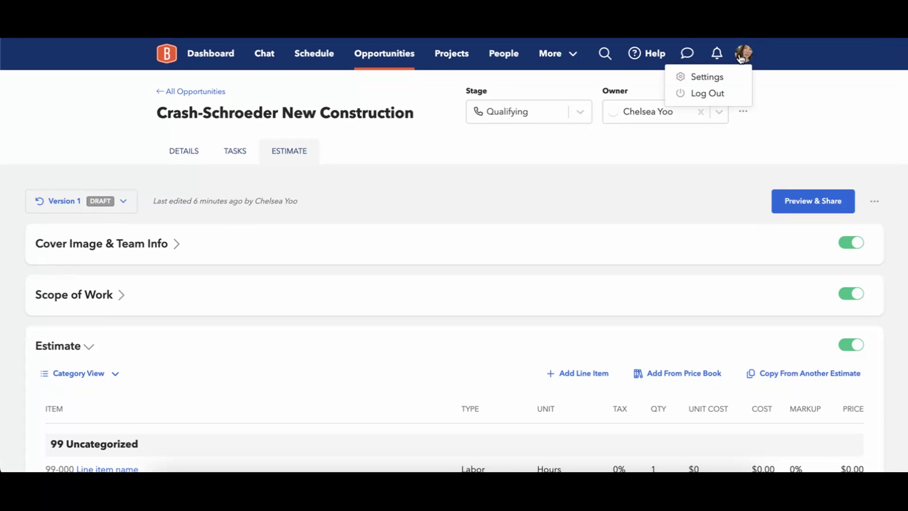
click(649, 173)
scroll(648, 173, down, 7)
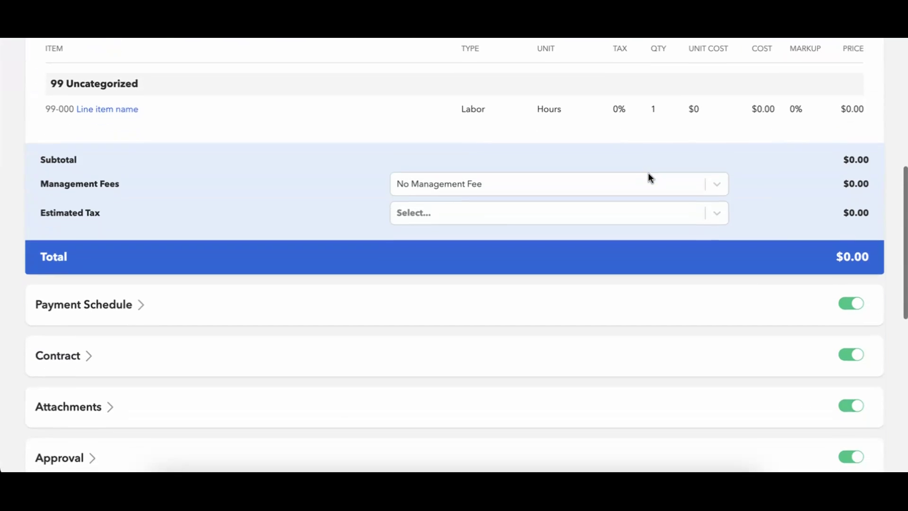
click(648, 215)
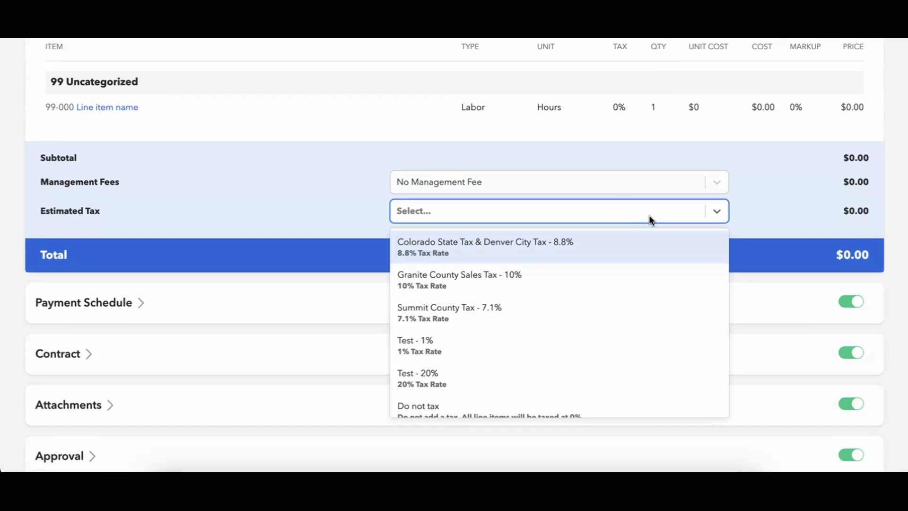
click(646, 214)
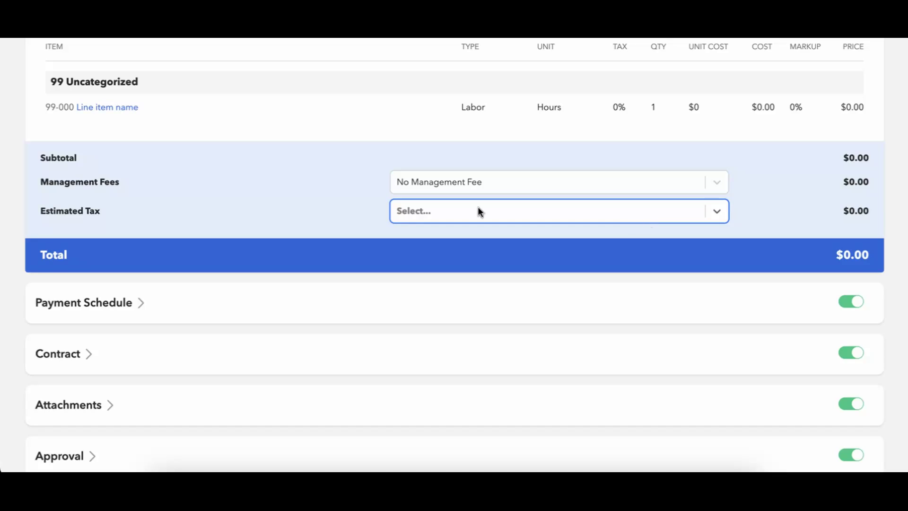
Return the line items to Spreadsheet View and set the estimated tax to Colorado State Tax & Denver City Tax - 8.8%
scroll(351, 199, up, 2)
click(118, 79)
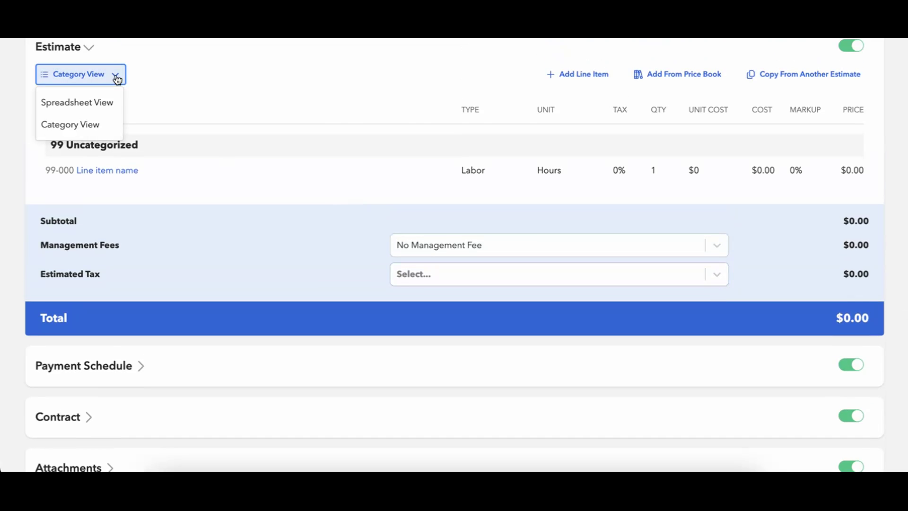
click(102, 102)
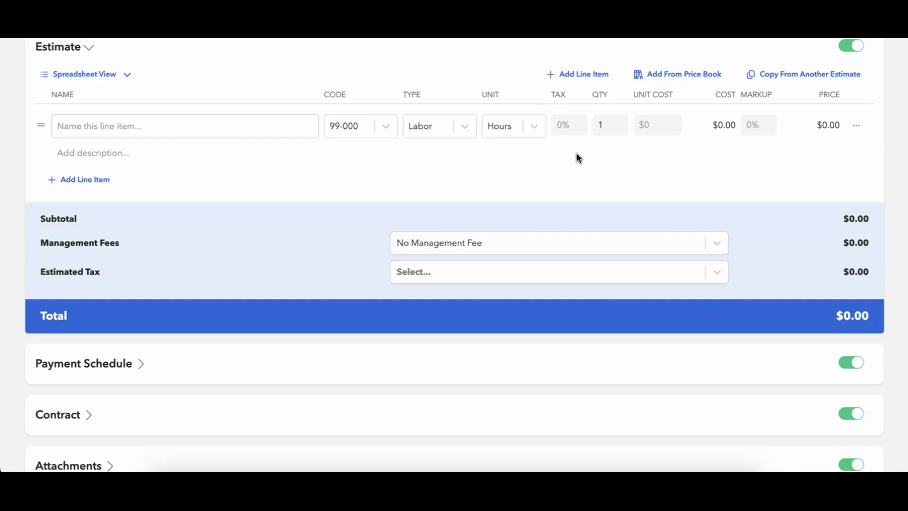
click(593, 278)
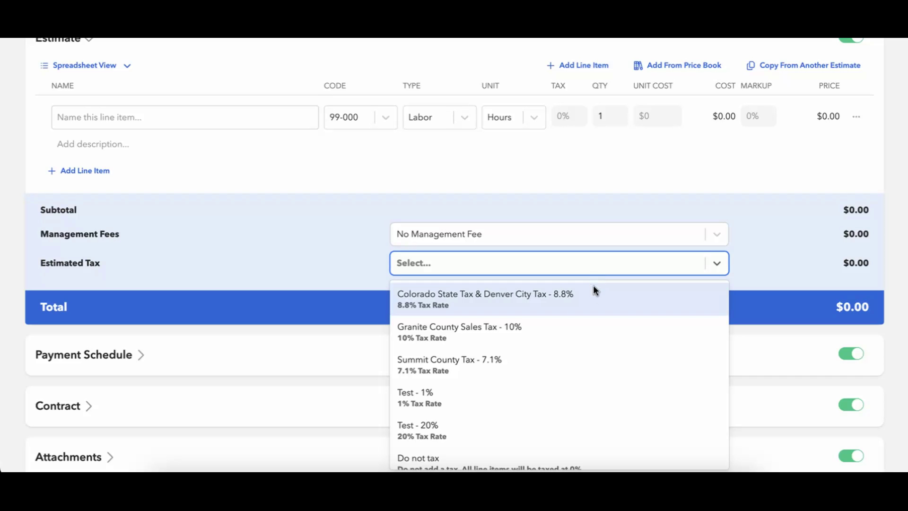
click(593, 298)
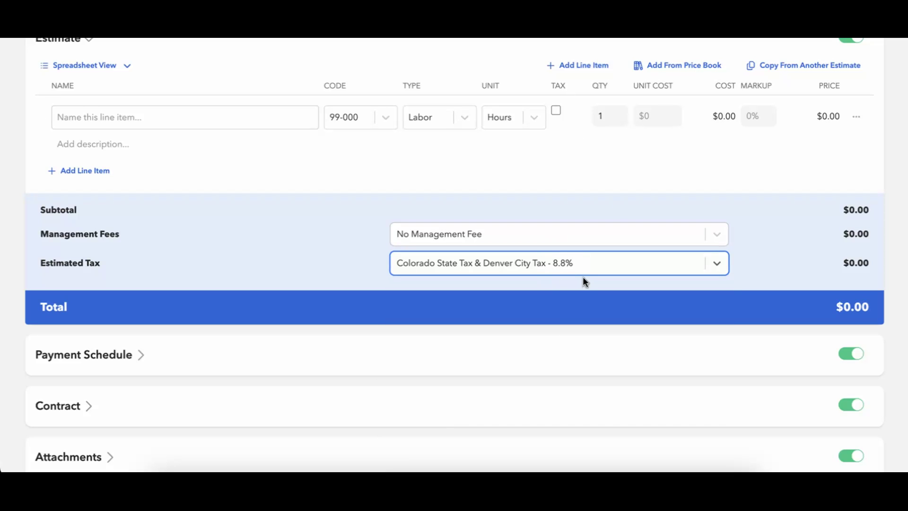
Mark the unnamed line item as taxable and unmark it again, and collapse the Estimate section
click(556, 111)
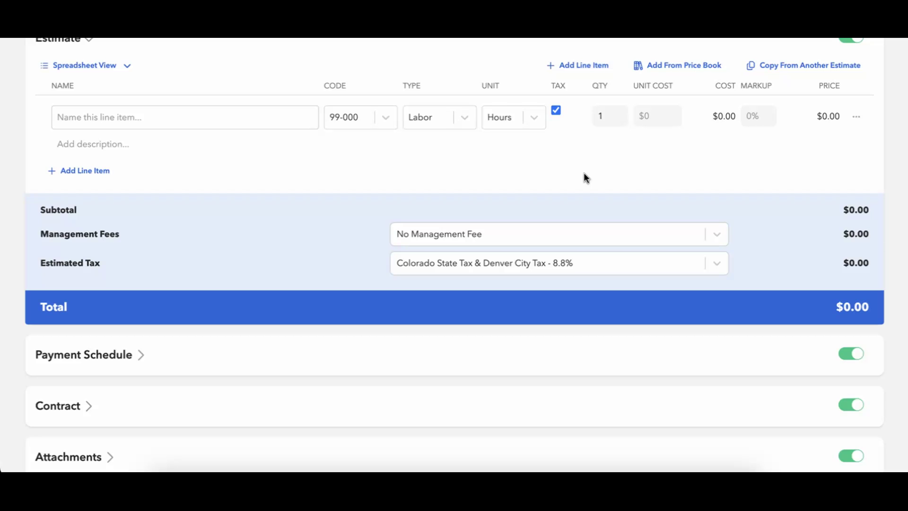
click(555, 111)
scroll(575, 192, down, 1)
scroll(576, 193, up, 7)
click(118, 346)
scroll(222, 335, down, 3)
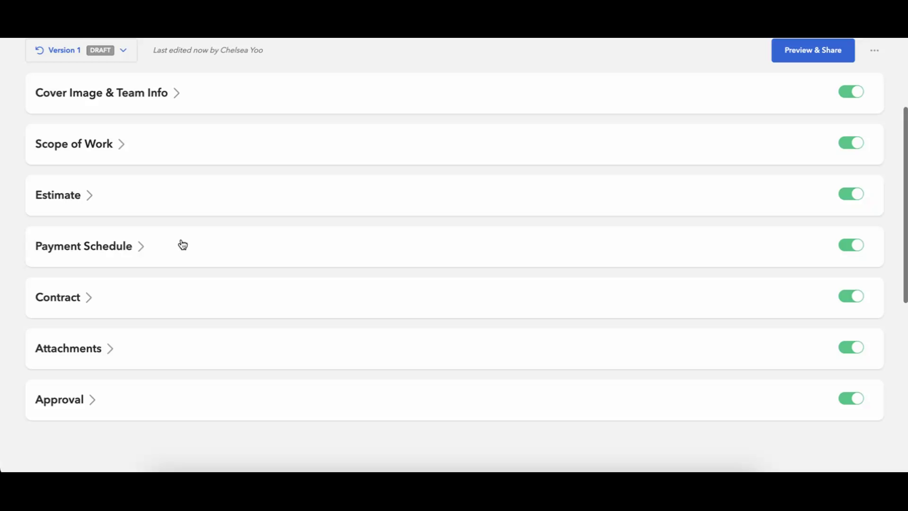
Look over the Payment Schedule section and collapse it, and expand Attachments to view its option for adding a photo or document
click(179, 246)
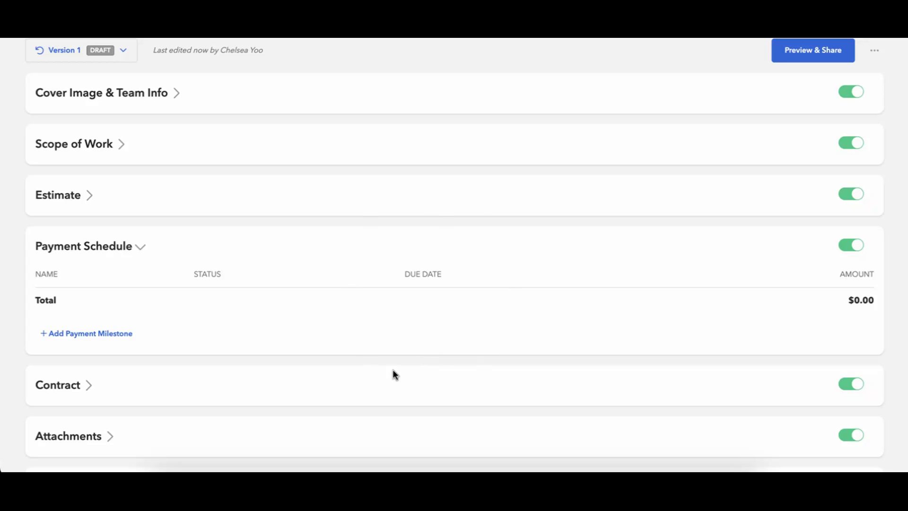
click(147, 245)
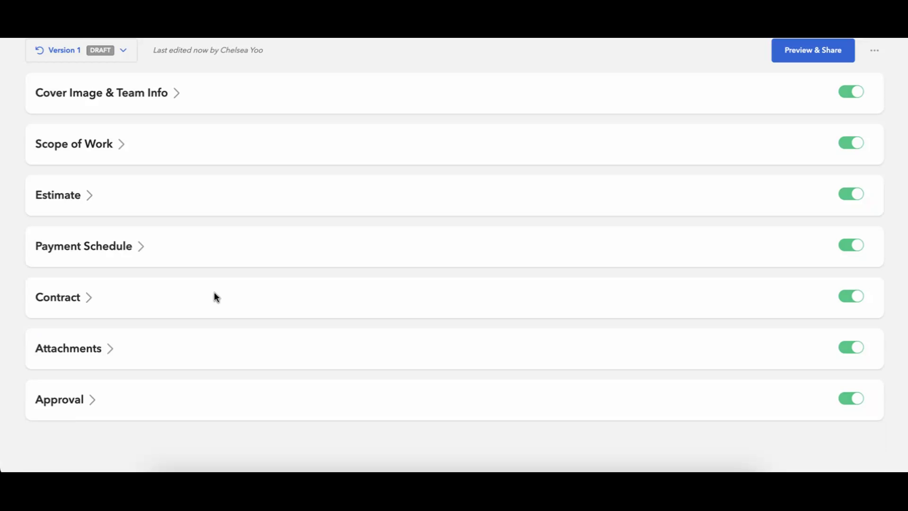
click(131, 362)
scroll(225, 363, down, 3)
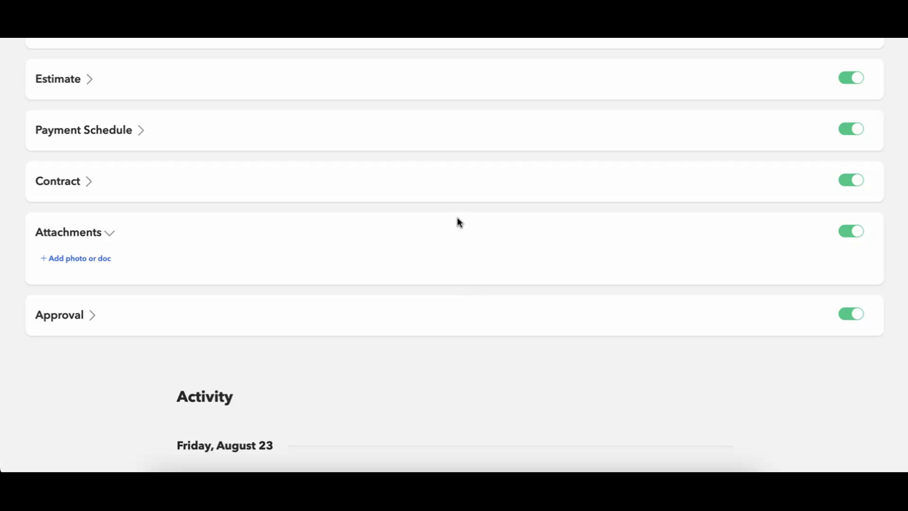
scroll(457, 216, up, 5)
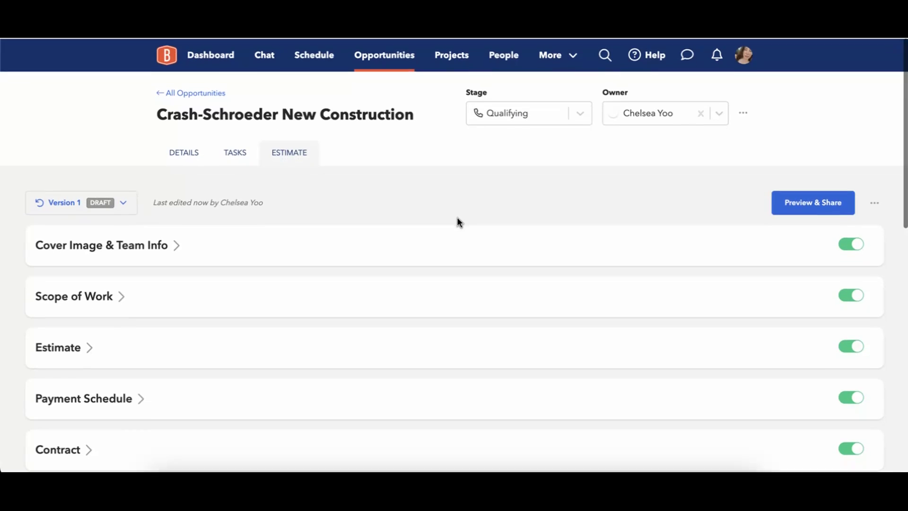
Preview the client proposal and return to editing, and check the version options without making a new version
click(780, 208)
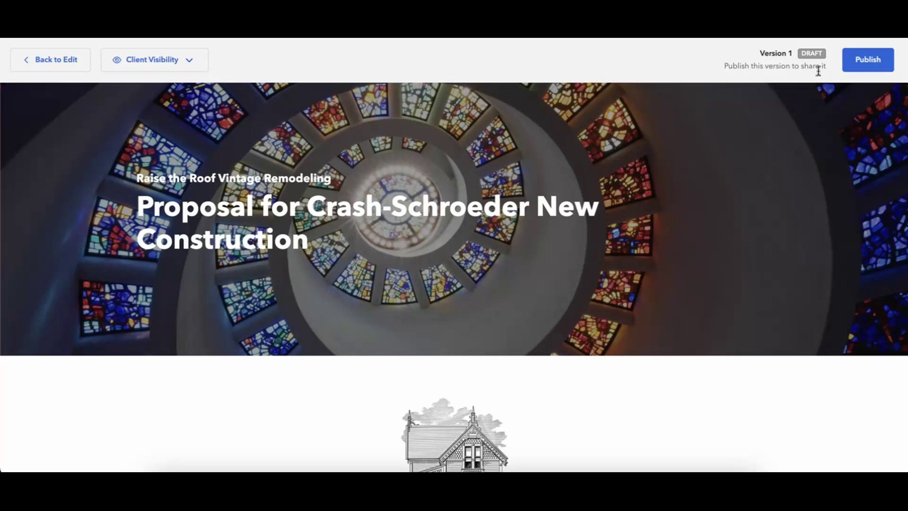
click(74, 59)
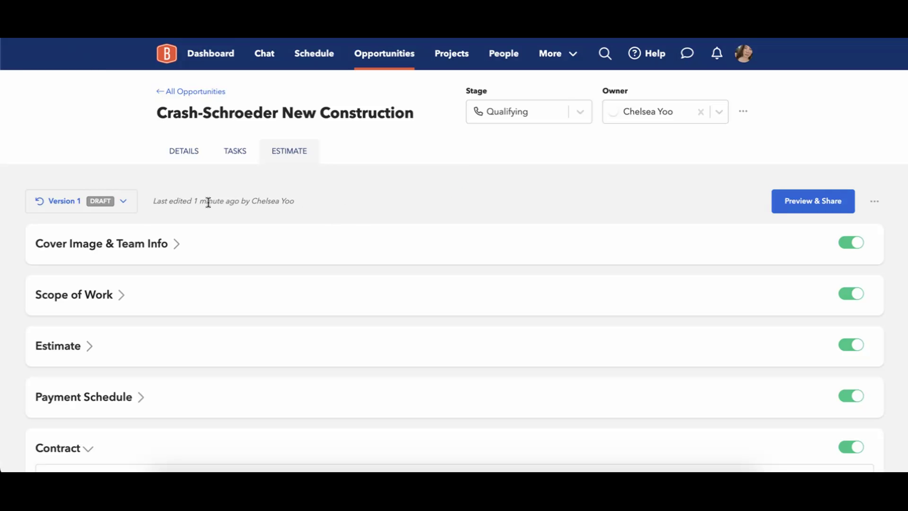
click(123, 207)
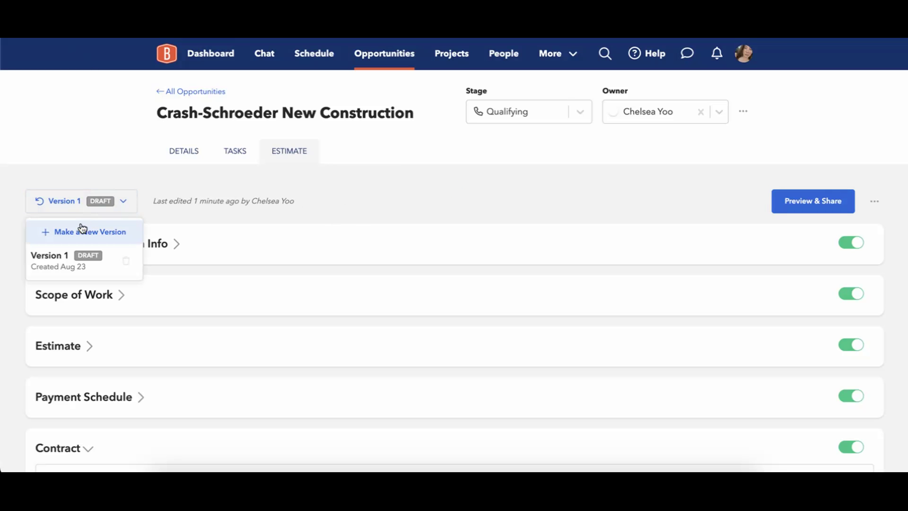
click(407, 199)
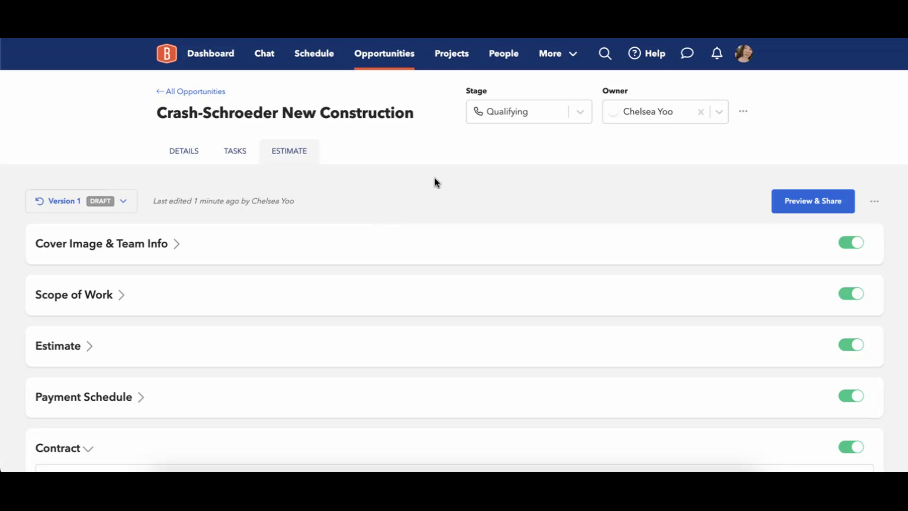
Read through the Contract section's text down to its payment terms, and collapse the Attachments section
scroll(428, 176, down, 3)
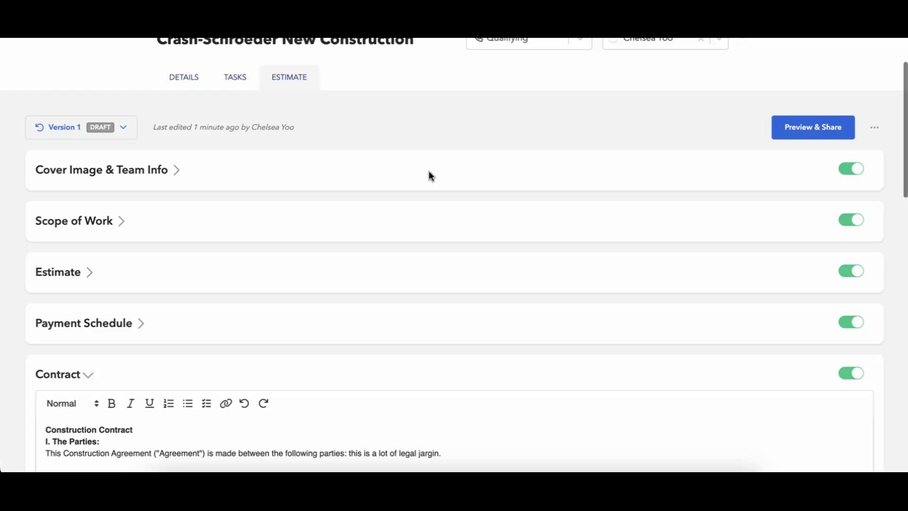
scroll(430, 168, down, 10)
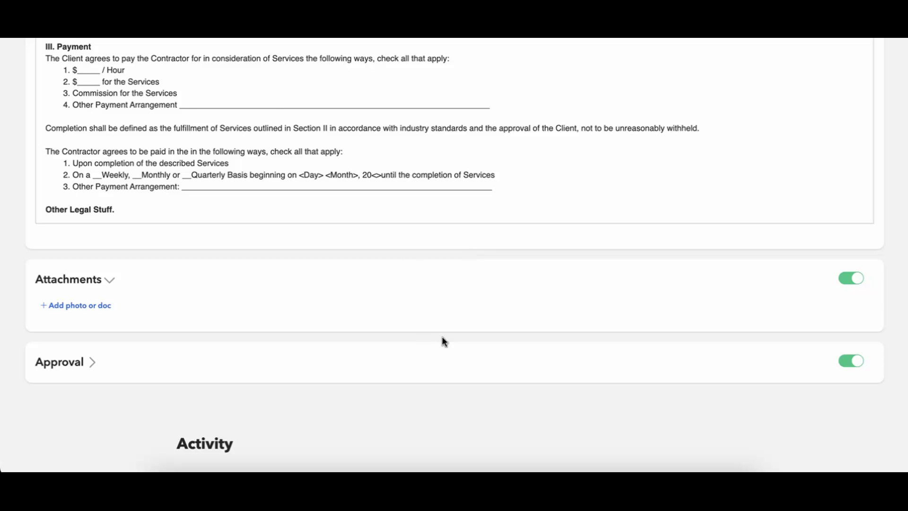
click(110, 279)
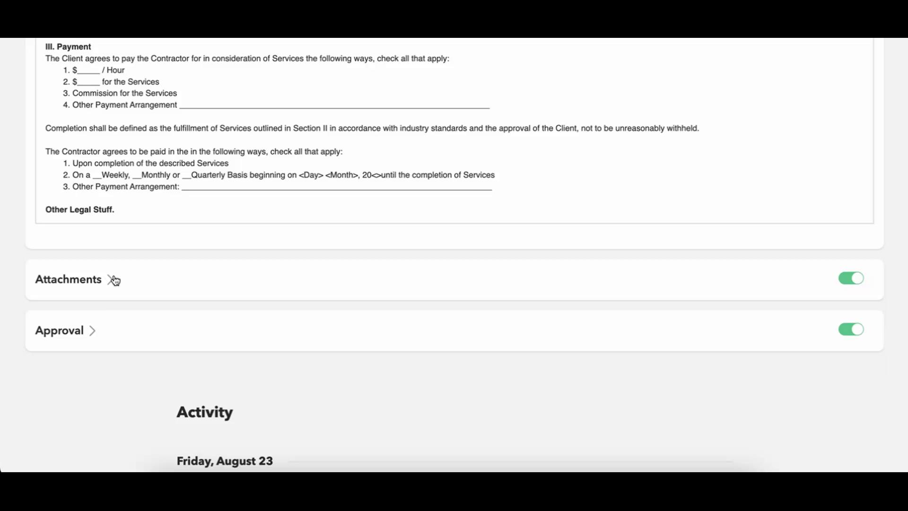
Expand the Approval section and examine its name and signature areas, followed by the estimate's Activity log
click(92, 331)
scroll(163, 350, down, 5)
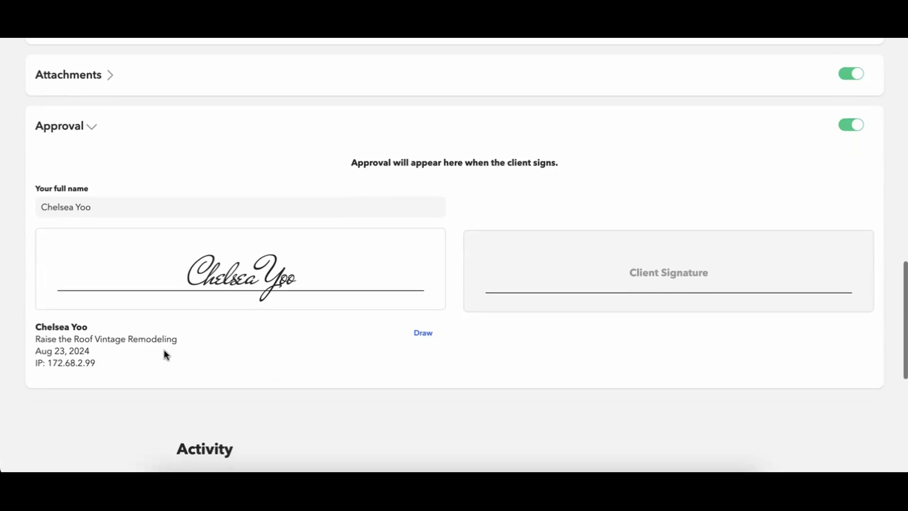
click(98, 199)
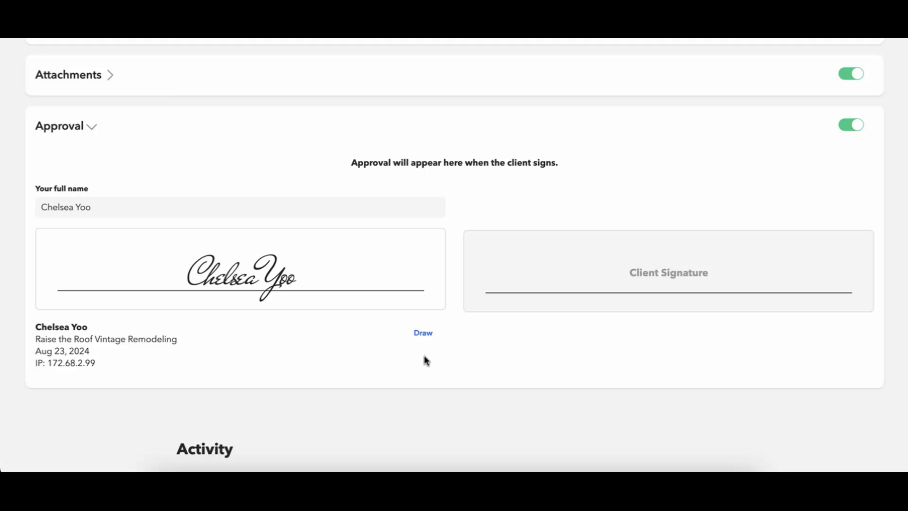
scroll(423, 355, down, 5)
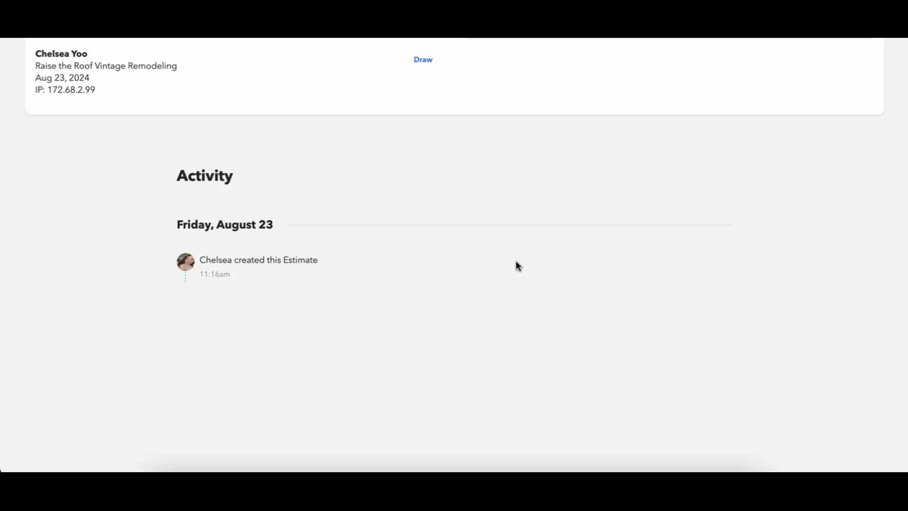
Preview the client proposal and apply the Summary total in its client visibility settings, keeping categories, individual line items and descriptions shown
scroll(515, 262, up, 15)
scroll(518, 265, up, 1)
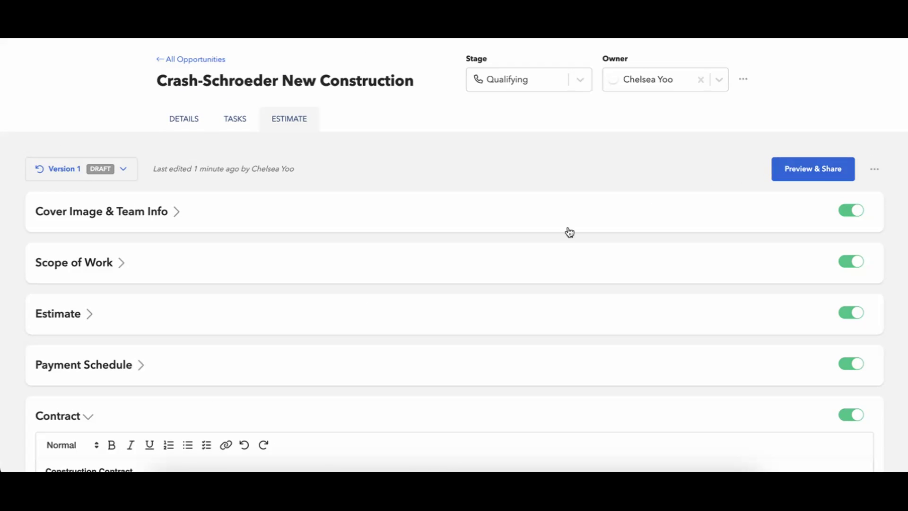
click(817, 179)
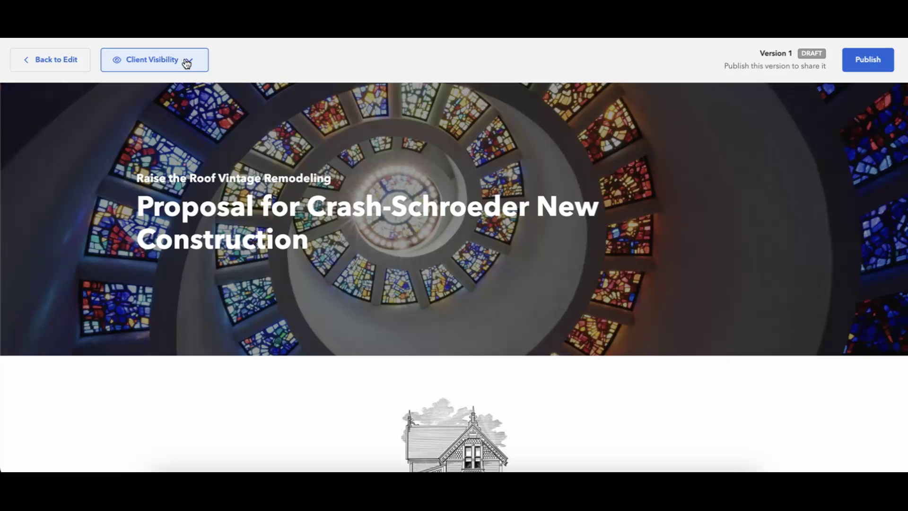
click(187, 62)
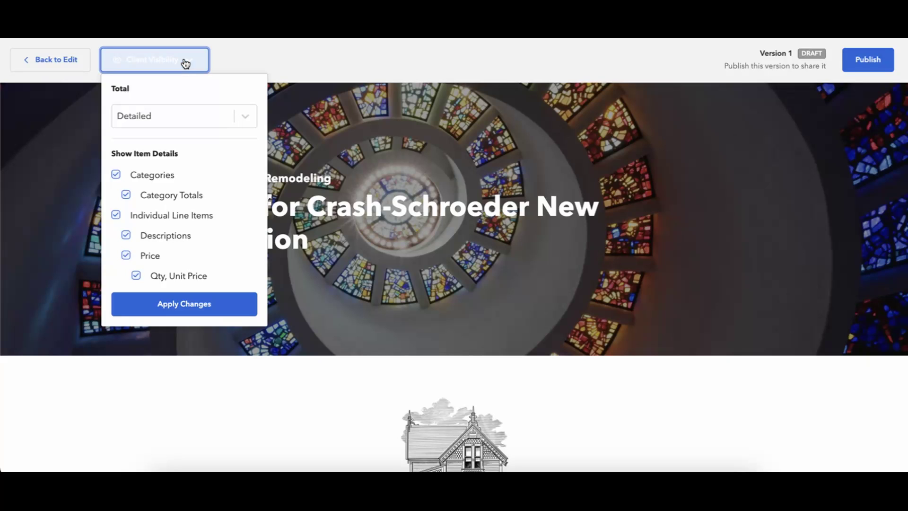
click(245, 116)
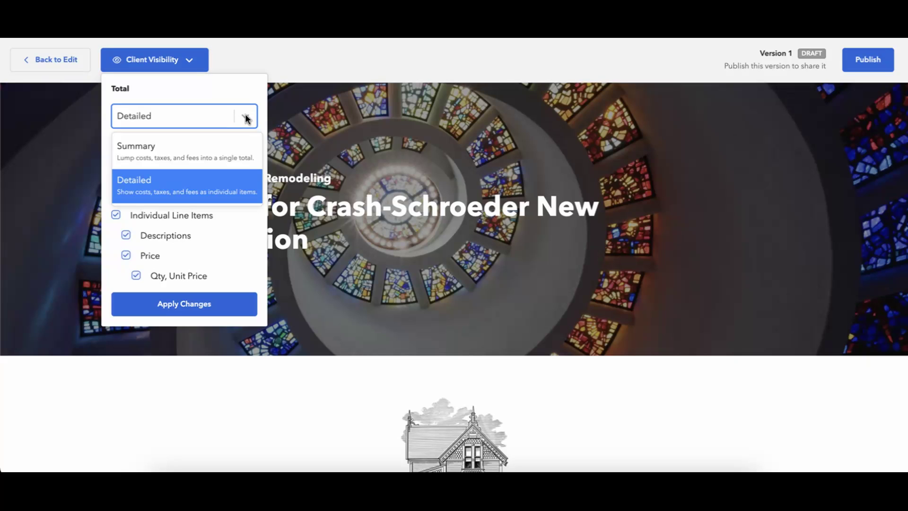
click(211, 157)
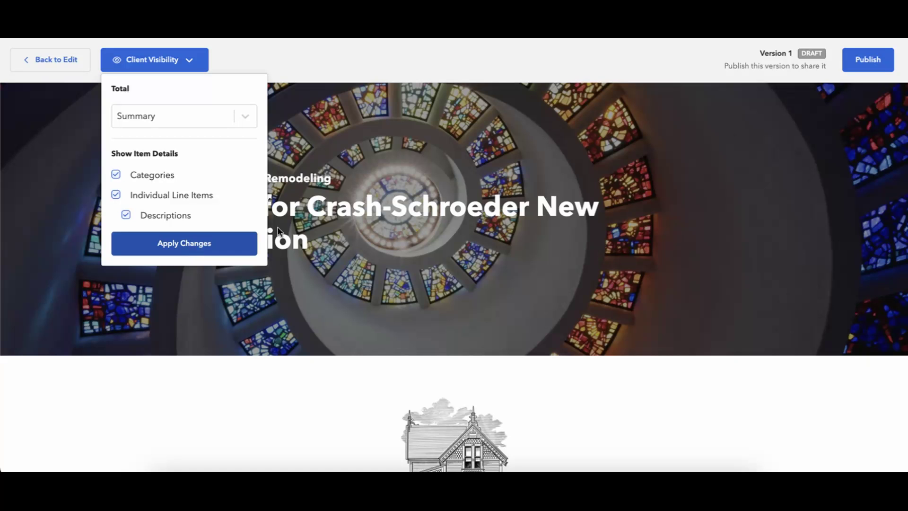
scroll(407, 215, down, 10)
scroll(406, 215, down, 15)
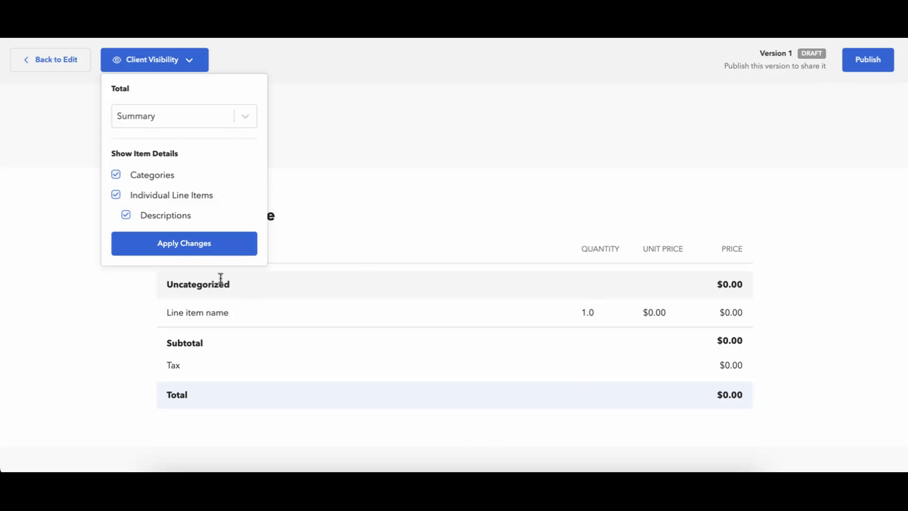
click(188, 248)
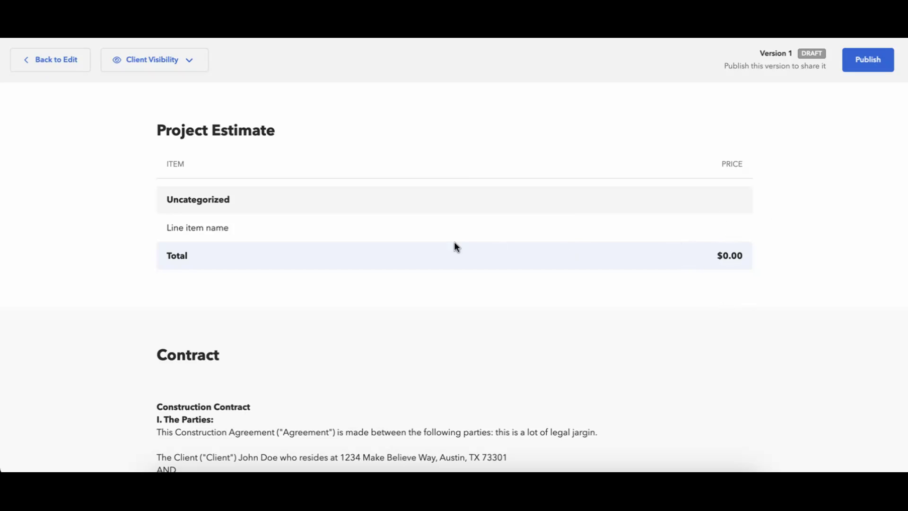
Set the proposal's client visibility total to Detailed, apply the change, and return to editing the estimate
click(180, 59)
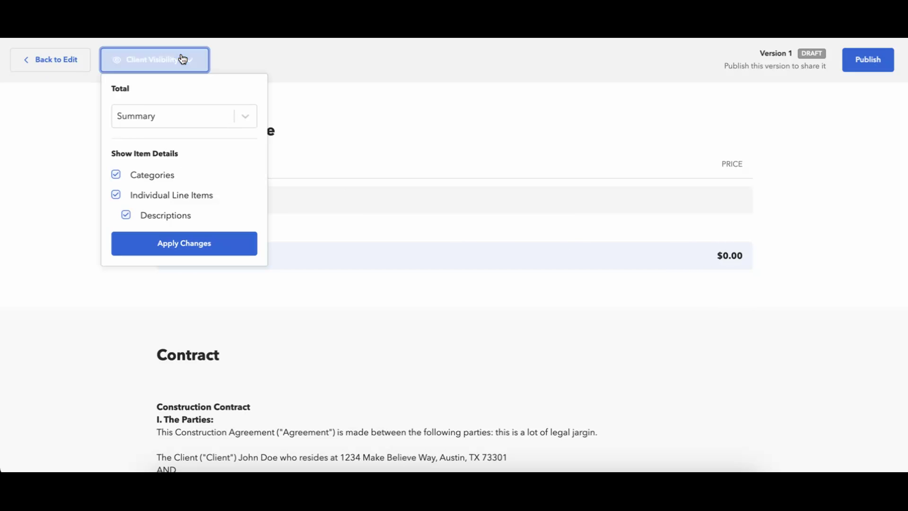
click(178, 124)
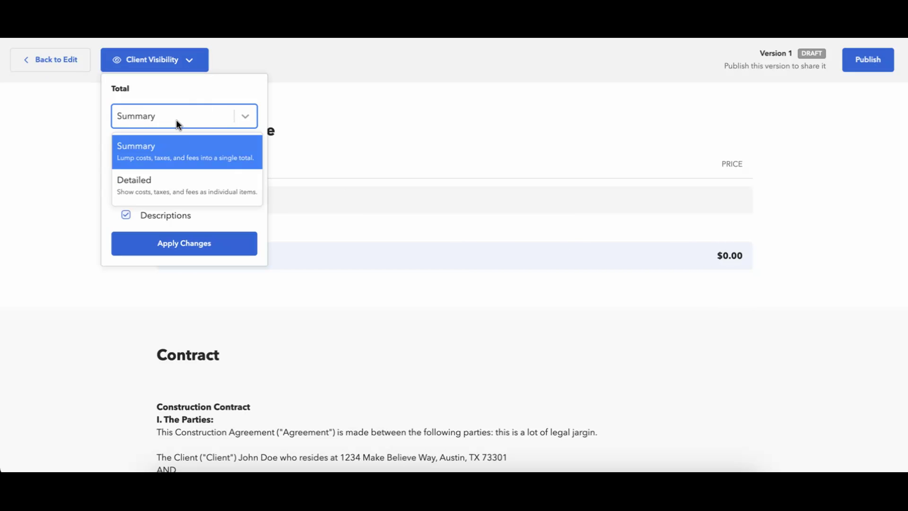
click(171, 192)
click(174, 304)
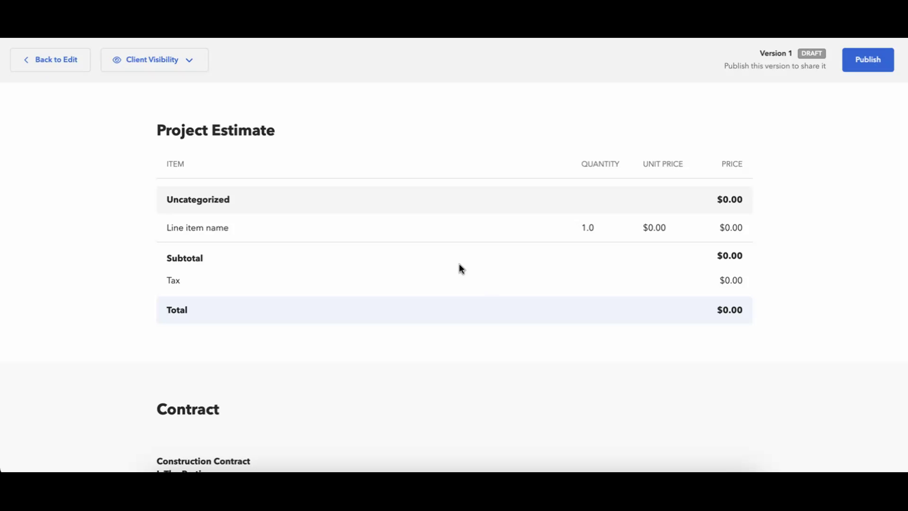
click(40, 67)
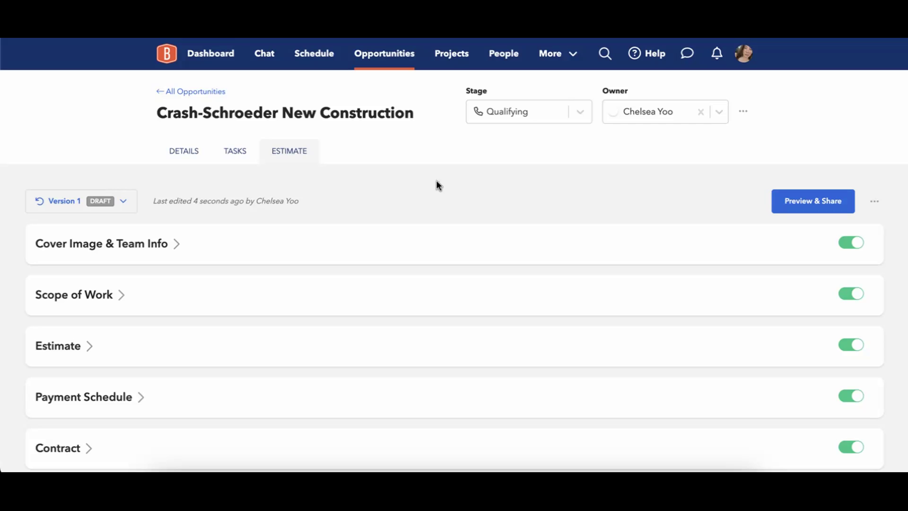
Publish Version 1 of the estimate from its preview, check the sharing options without choosing one, and return to the estimate
click(821, 209)
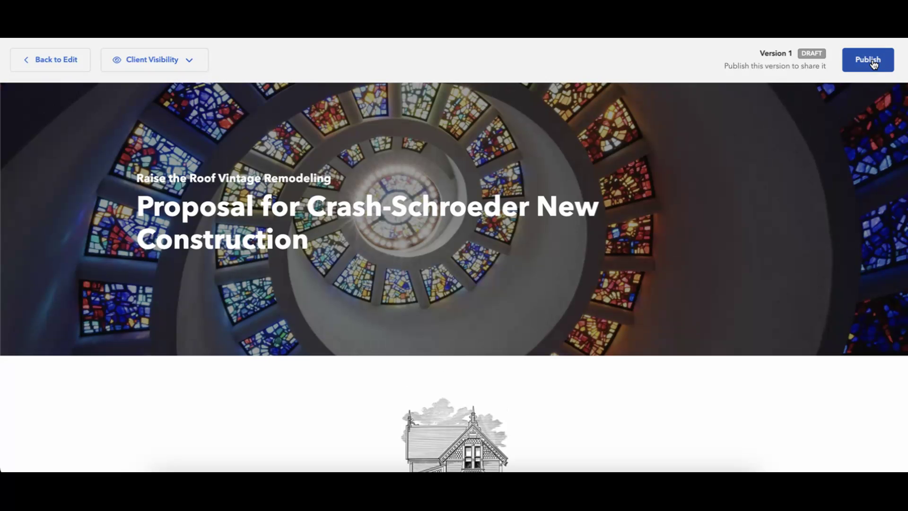
click(874, 67)
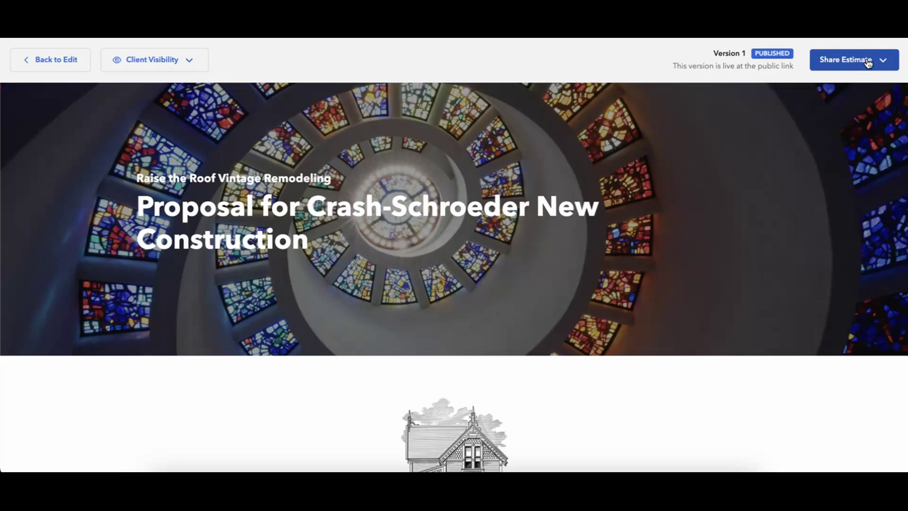
click(868, 63)
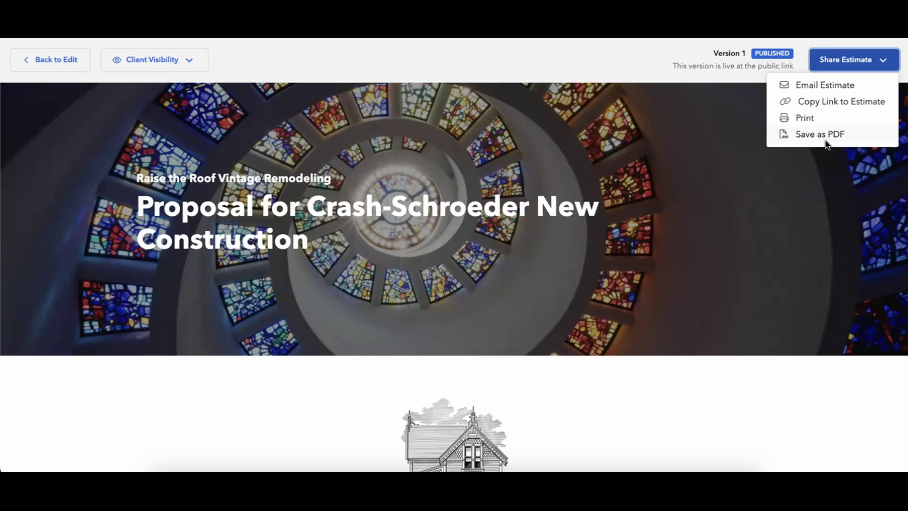
click(456, 72)
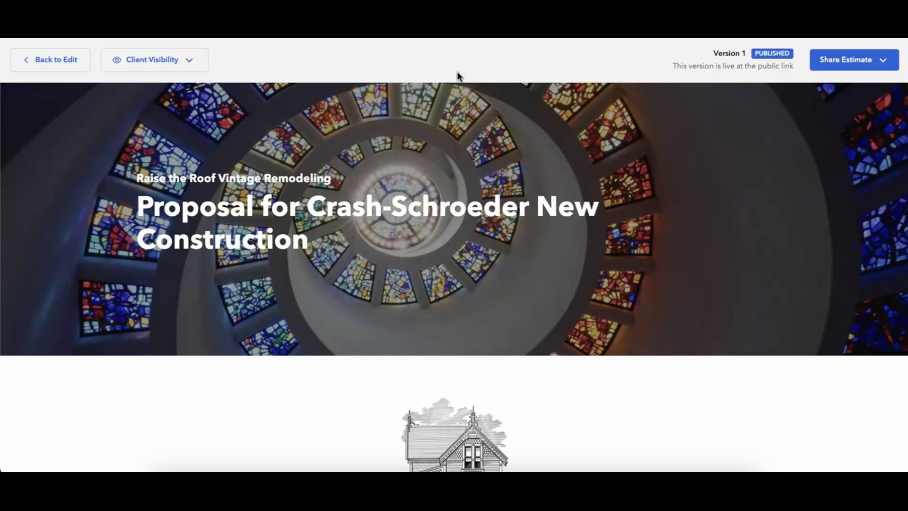
click(60, 59)
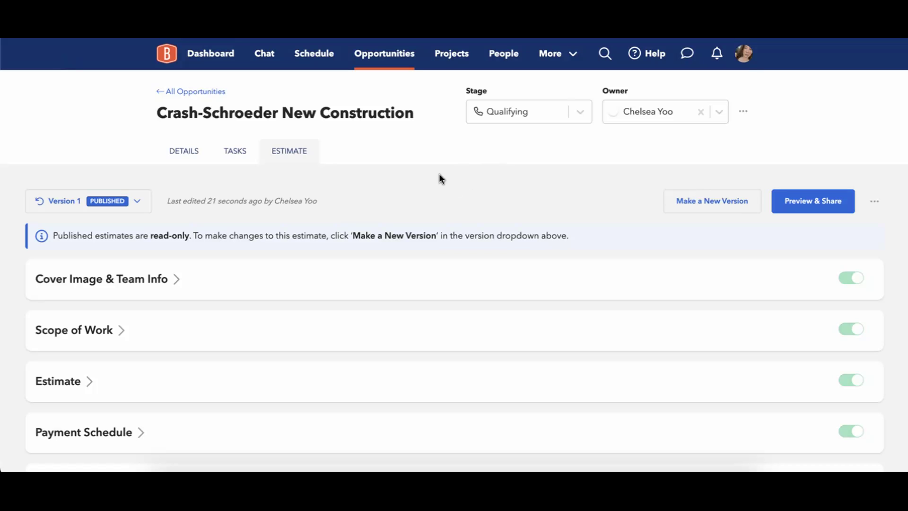
Change the Crash-Schroeder New Construction opportunity's stage to Estimating and return to the list of all opportunities
click(584, 115)
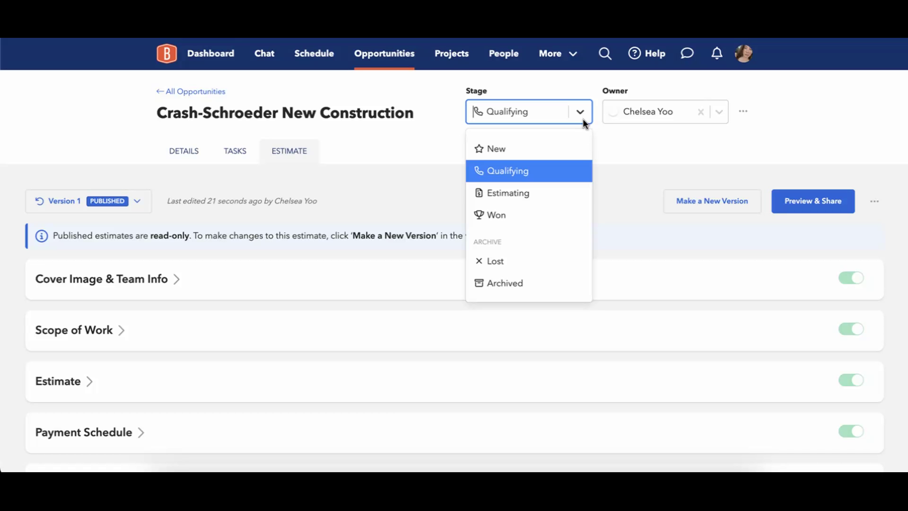
click(522, 197)
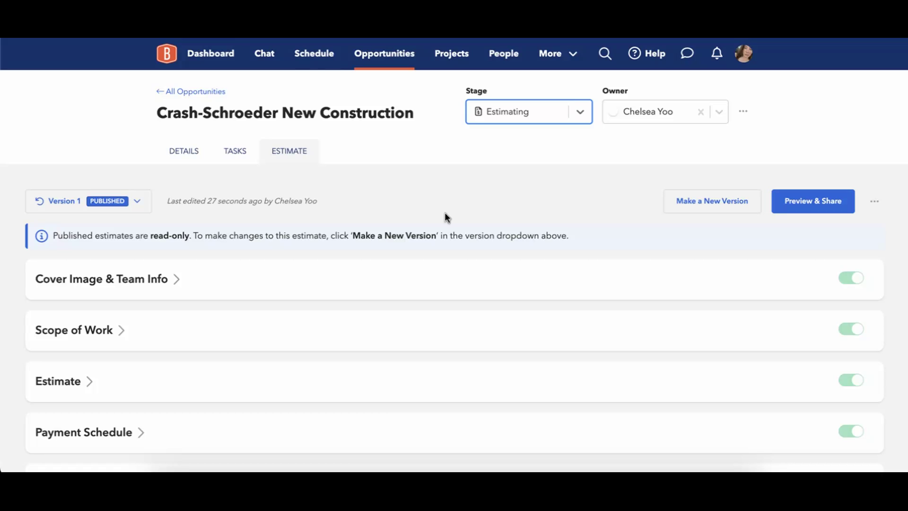
click(218, 90)
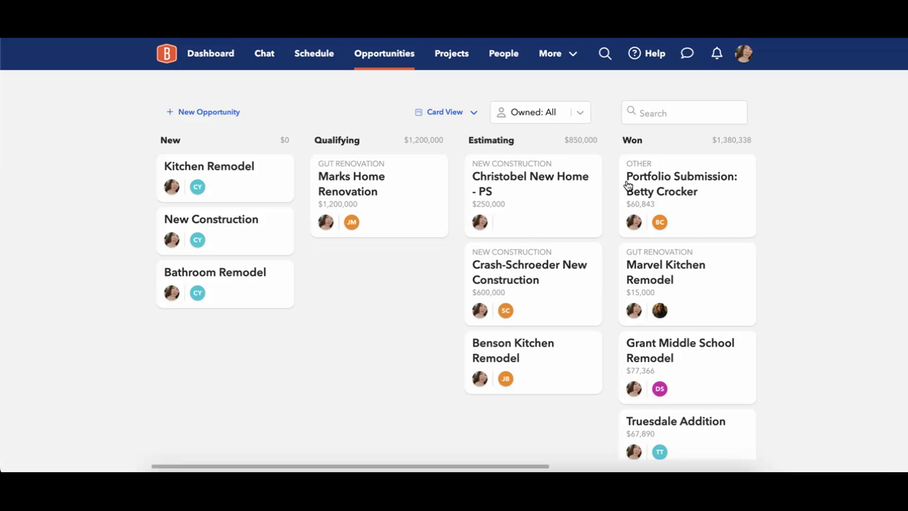